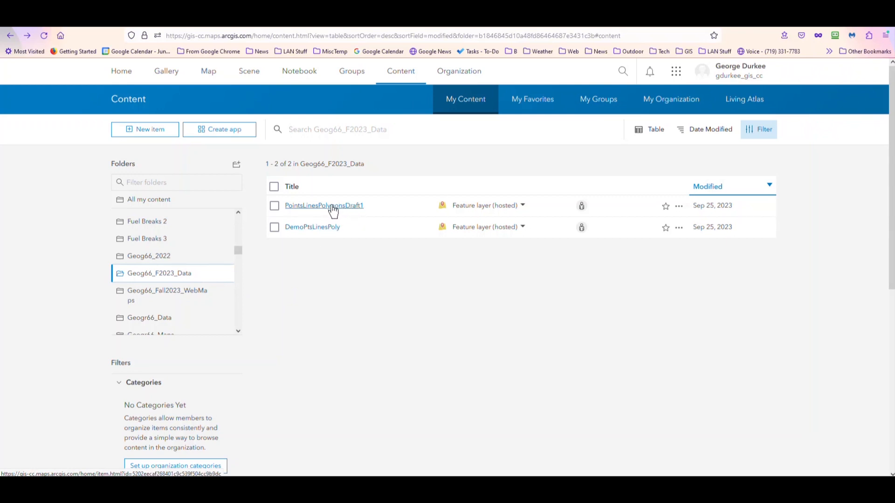
- Start a view layer from the hosted feature layer PointsLinesPolygonsDraft1, including the Points1, Line1 and Polygon1 layers
left_click(332, 206)
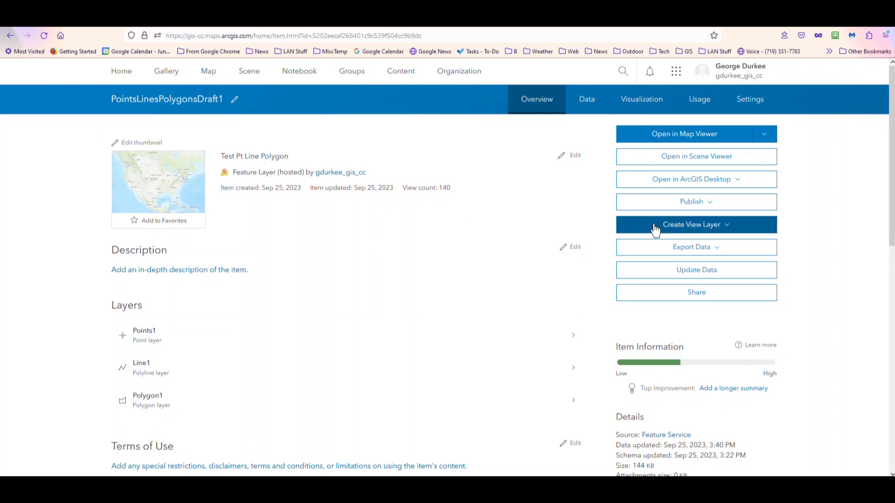
left_click(727, 228)
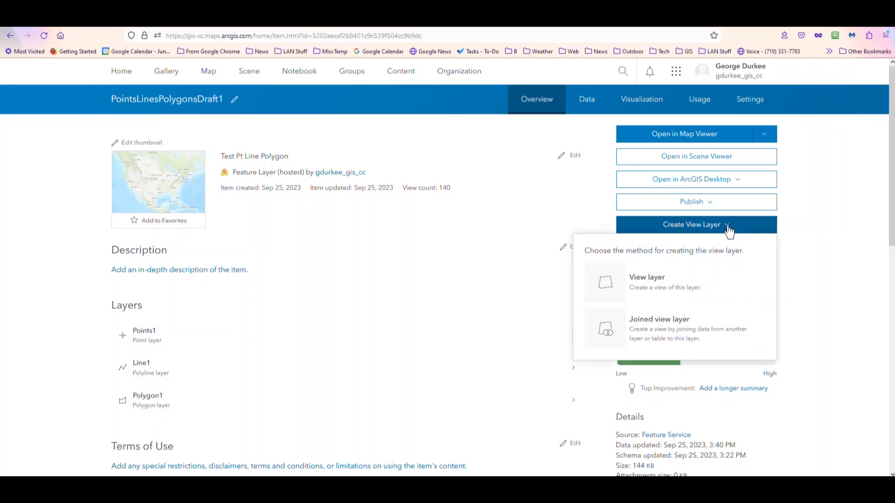
left_click(640, 288)
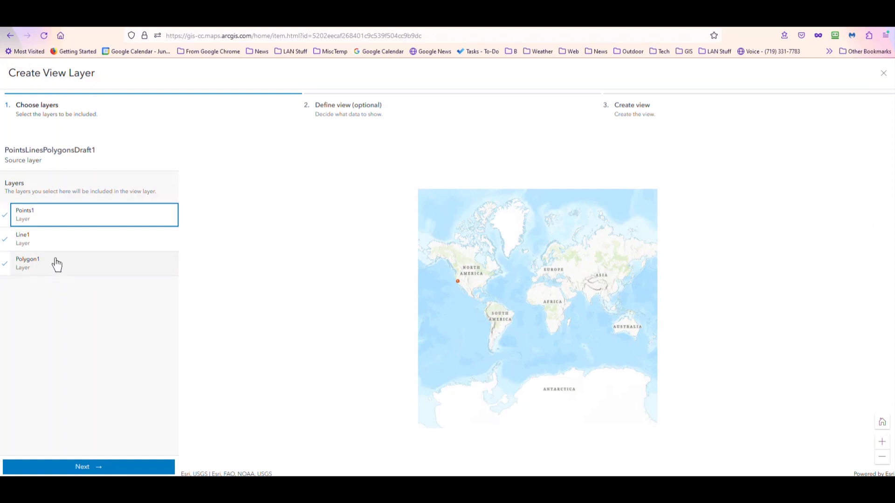
left_click(75, 466)
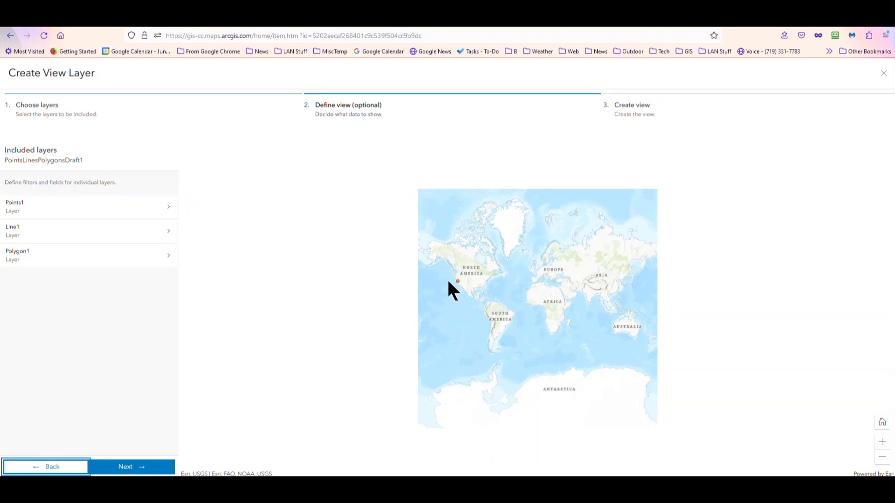
- Examine the point, line and polygon features near Sonora, California, on the view definition's preview map
scroll(454, 284, "up", 1)
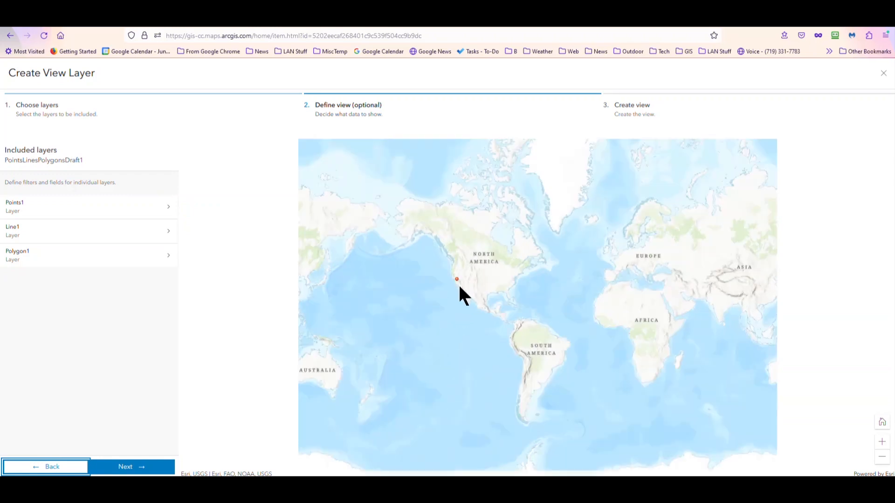
scroll(458, 284, "up", 1)
scroll(454, 275, "up", 1)
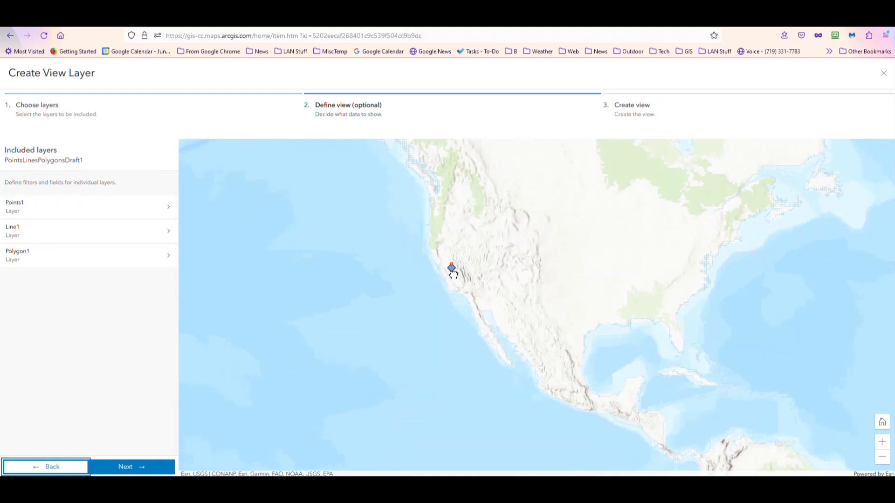
scroll(449, 267, "up", 2)
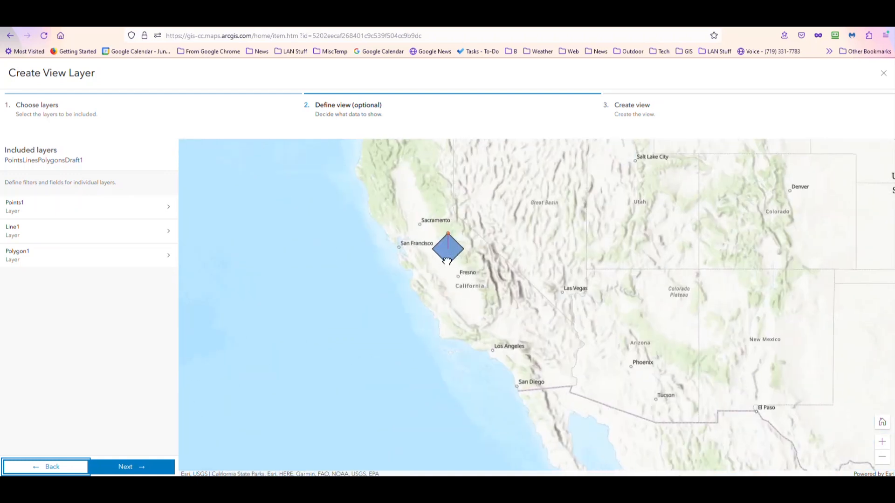
scroll(447, 264, "up", 2)
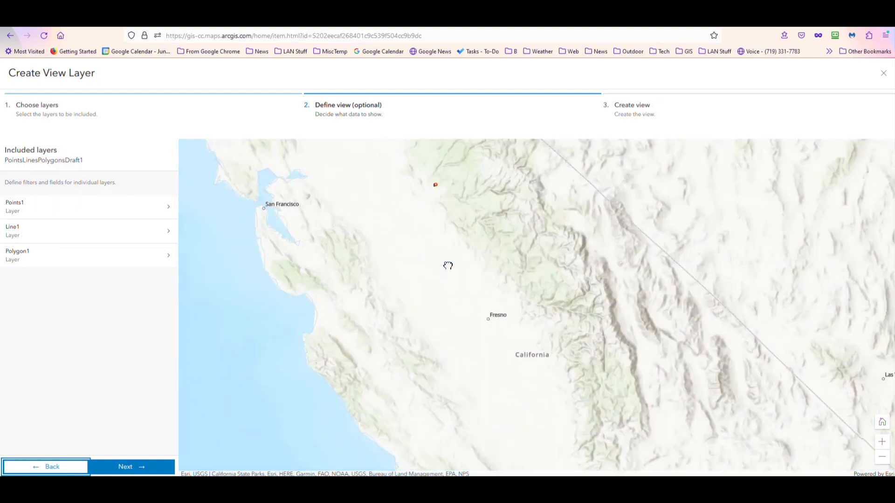
left_click_drag(442, 228, 419, 413)
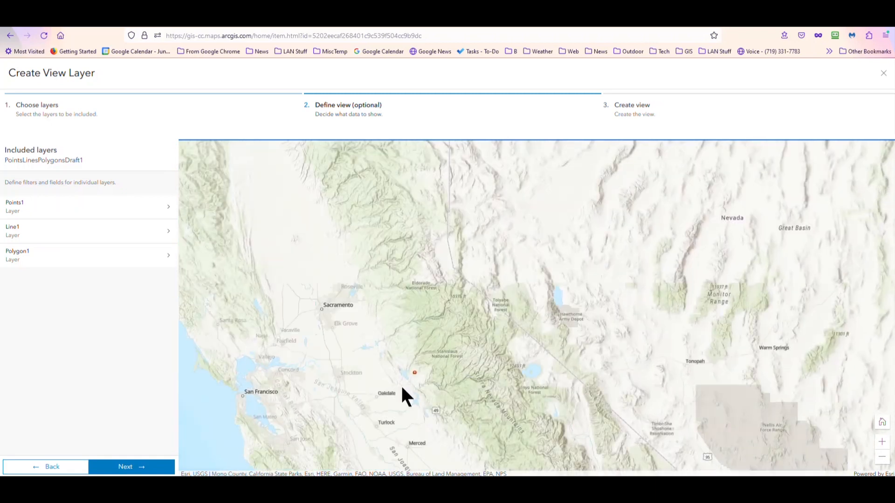
scroll(409, 387, "up", 2)
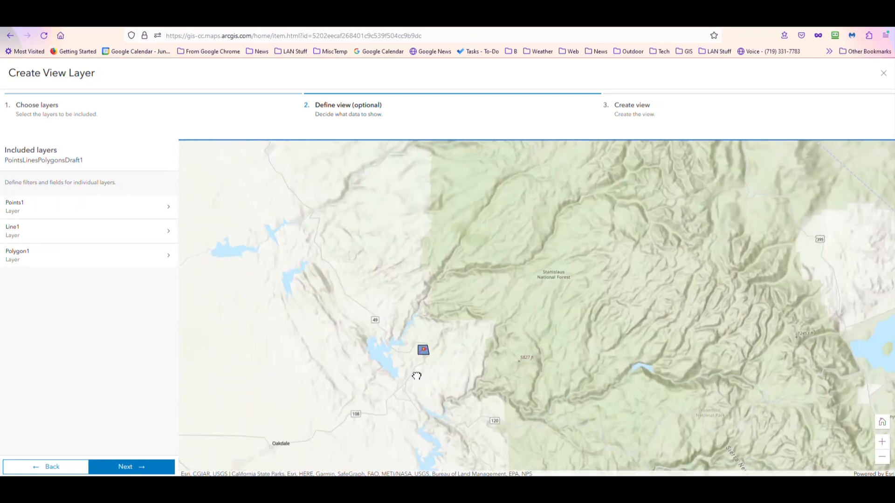
scroll(415, 375, "up", 1)
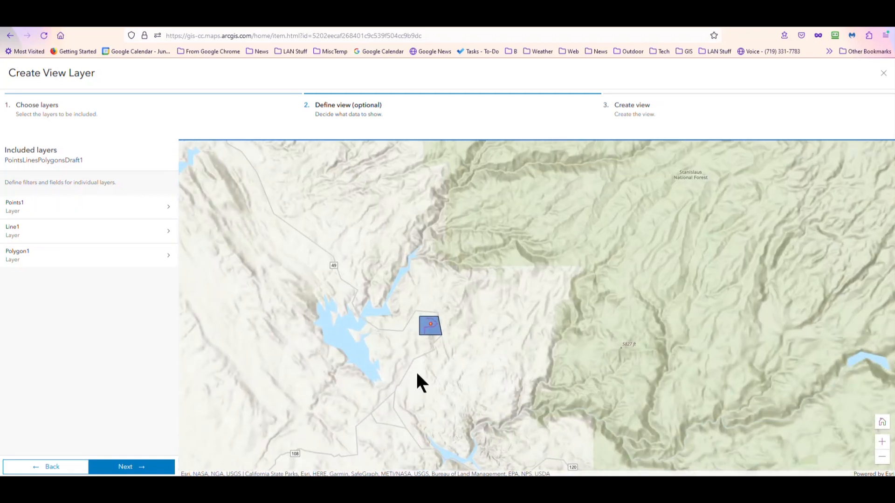
scroll(415, 350, "up", 1)
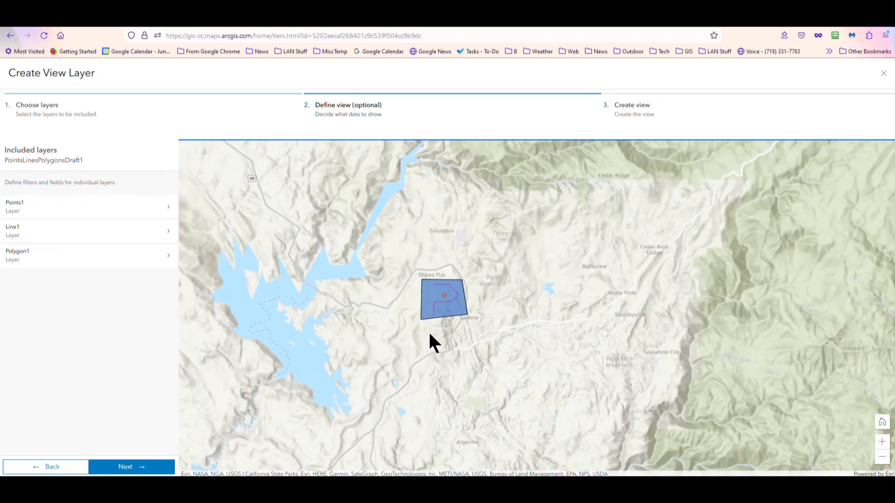
scroll(429, 334, "up", 1)
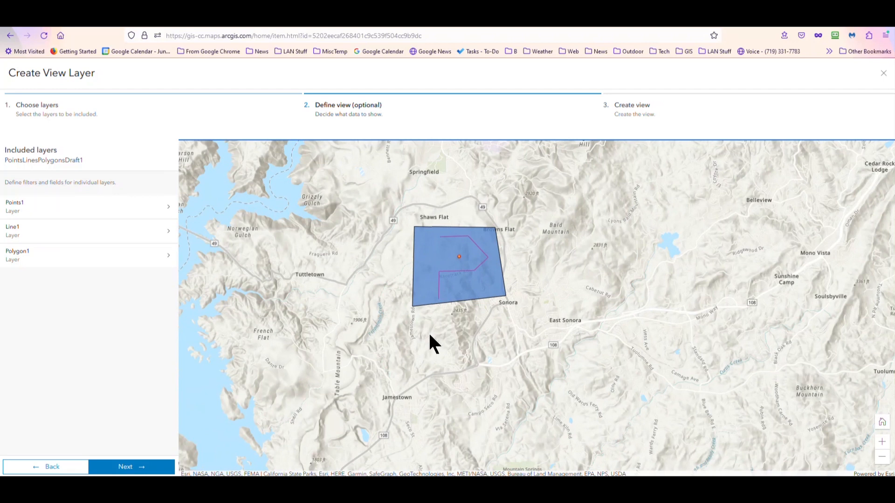
- Keep the default view definition, extend the summary to "Test Pt Line Polygon View Layer", and create the view layer
left_click(121, 466)
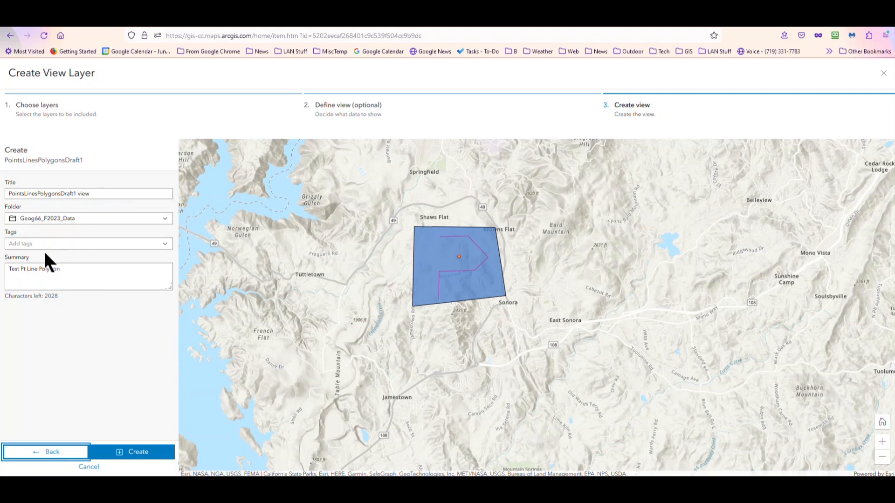
left_click(75, 270)
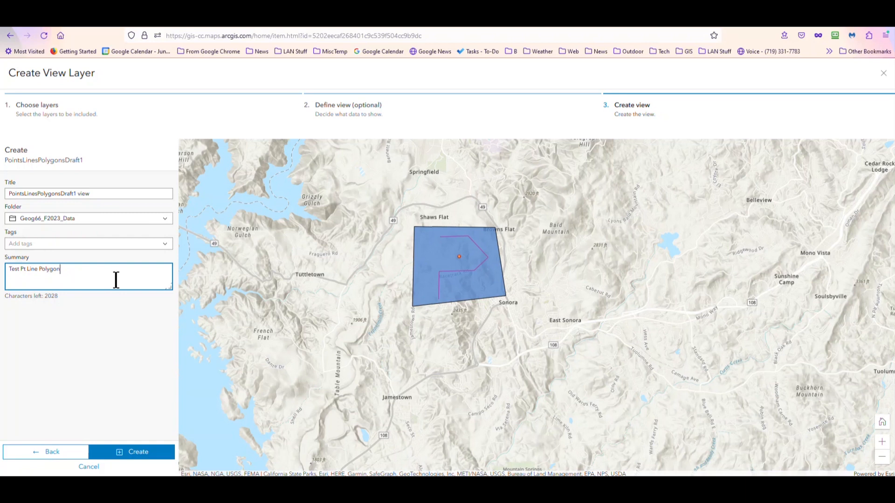
type("View Layer")
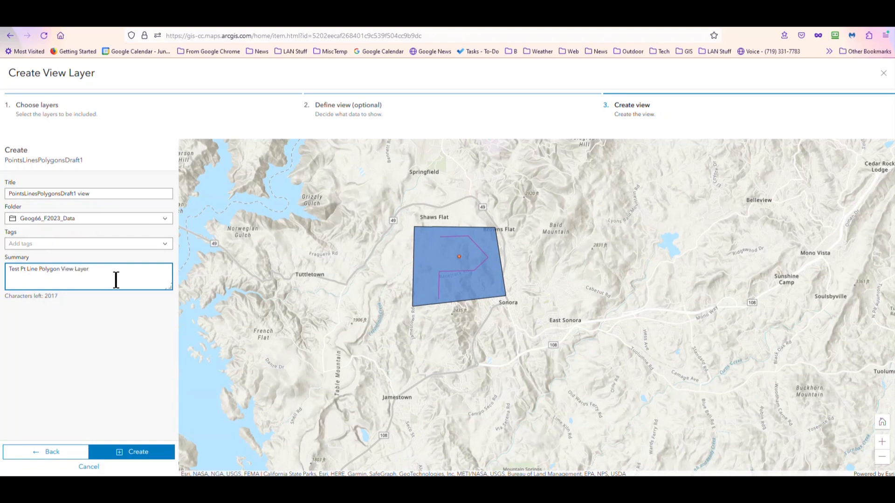
left_click(149, 457)
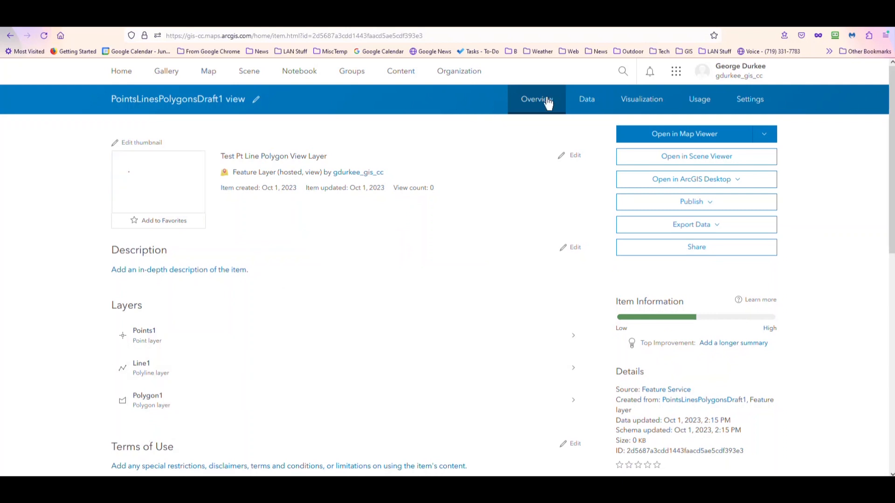
- Turn on delete protection for the PointsLinesPolygonsDraft1 view item and save its general settings
left_click(753, 103)
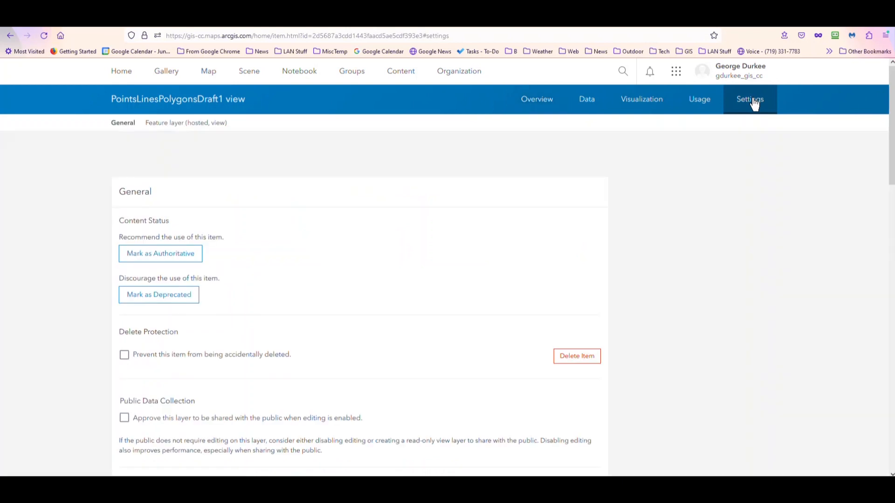
scroll(364, 230, "down", 1)
scroll(366, 243, "down", 2)
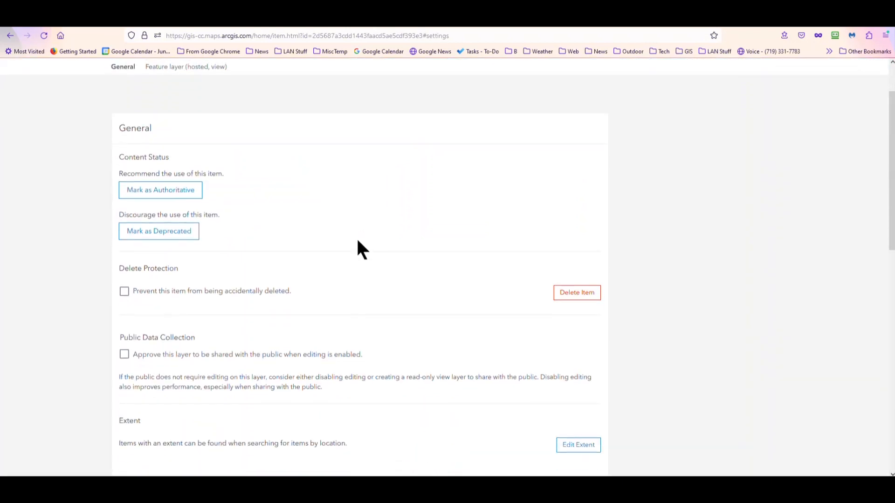
left_click(124, 291)
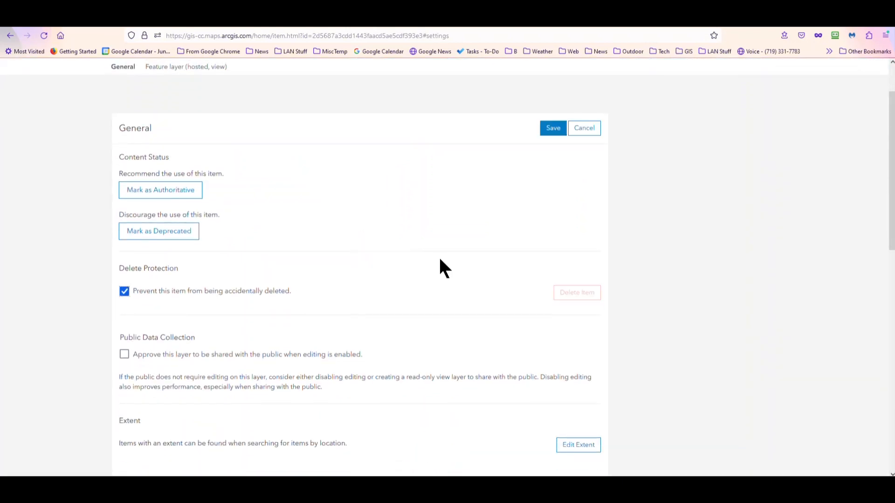
scroll(438, 261, "down", 4)
scroll(438, 264, "down", 4)
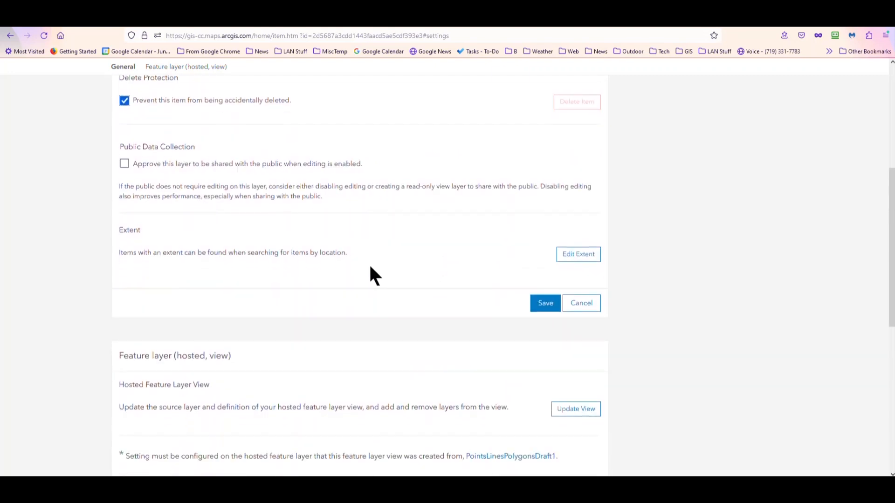
scroll(372, 276, "down", 1)
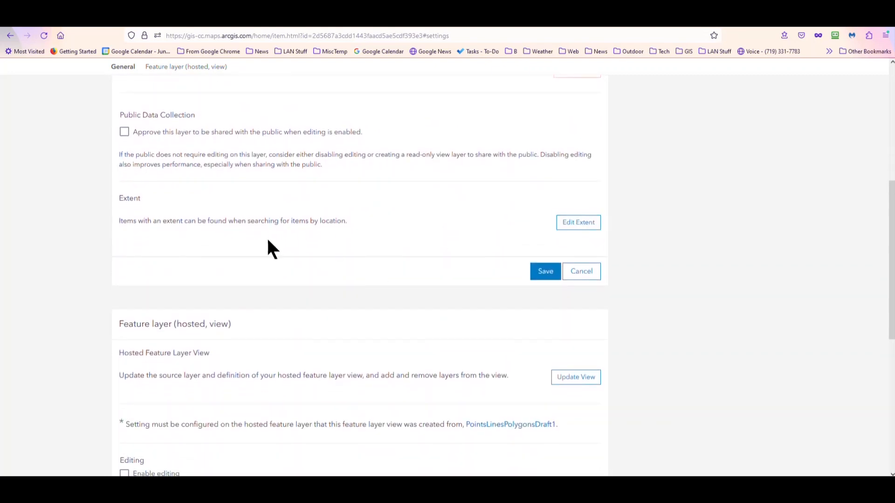
scroll(269, 250, "down", 5)
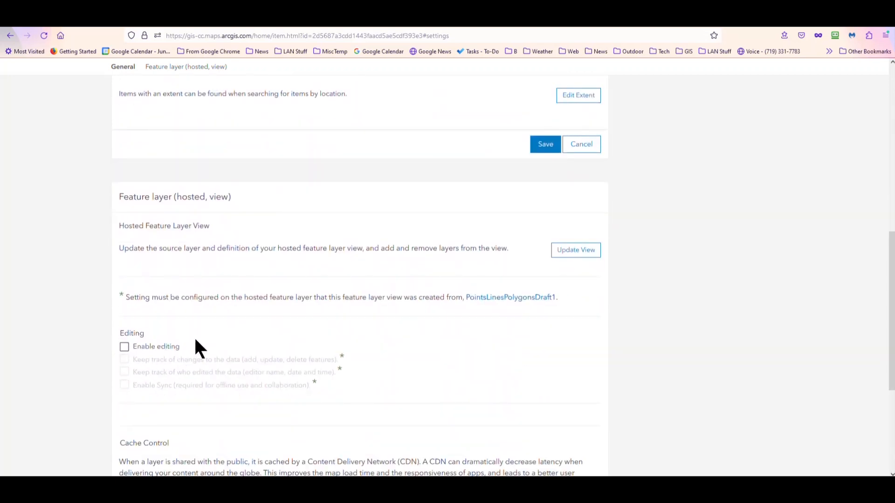
scroll(285, 323, "up", 9)
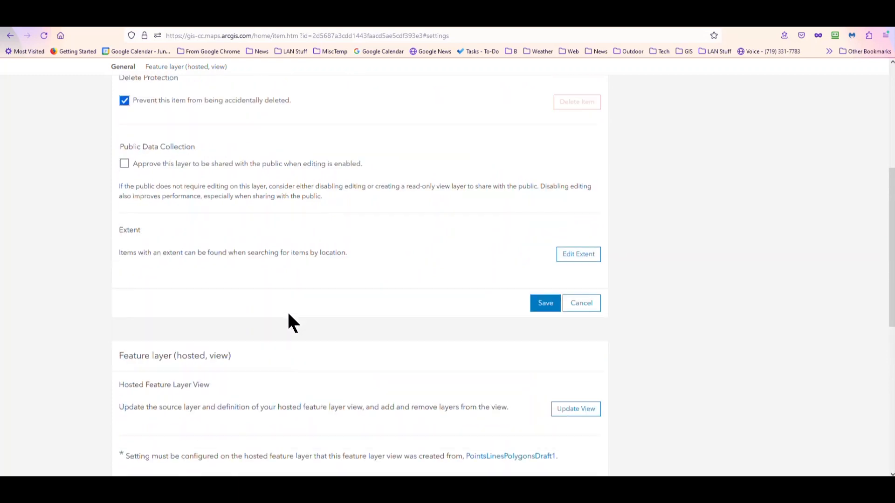
scroll(308, 313, "up", 3)
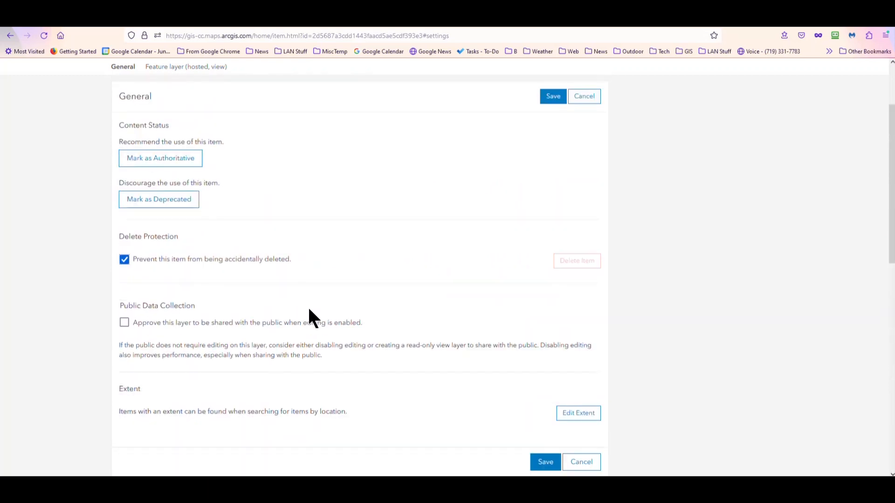
left_click(553, 96)
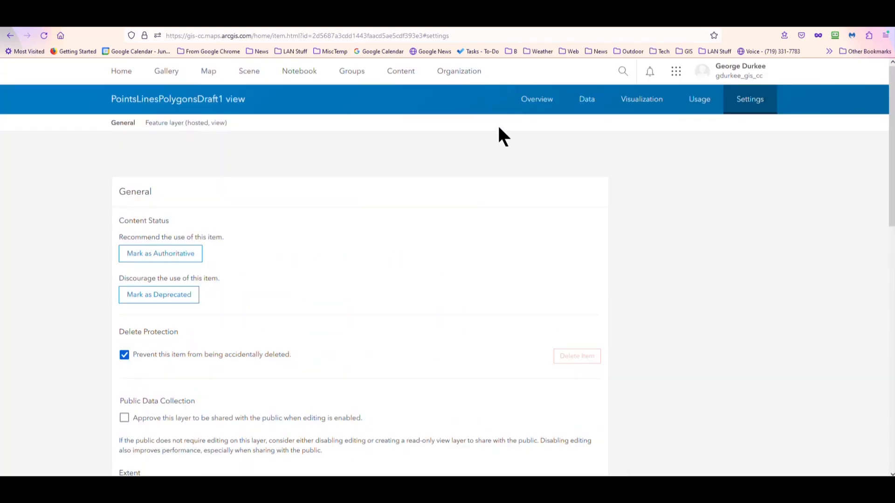
- Review the sharing level options for the view layer and close them without saving
left_click(526, 103)
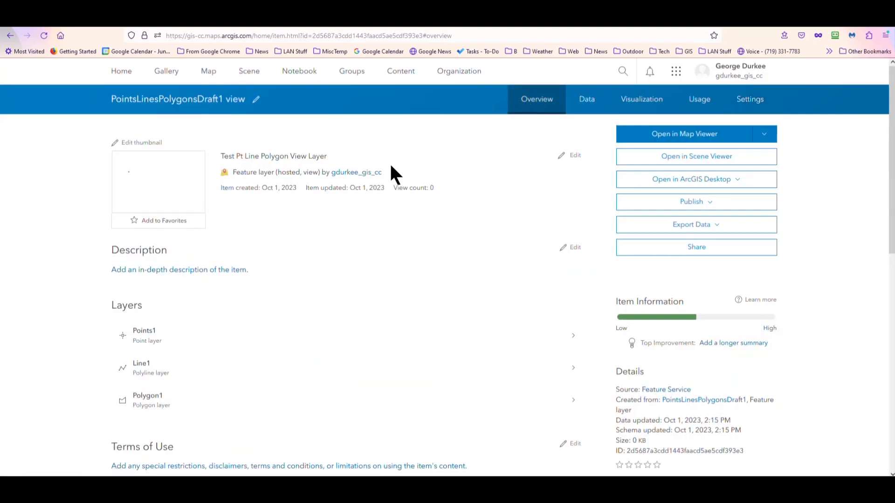
scroll(389, 168, "down", 1)
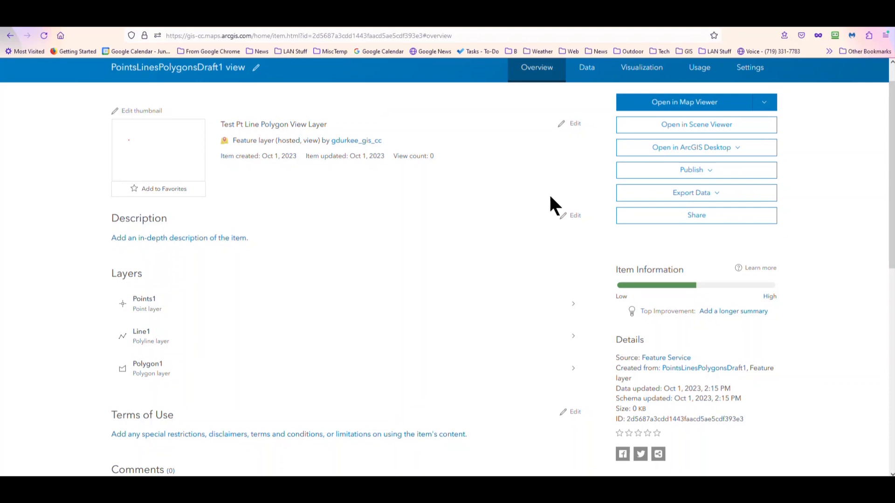
left_click(680, 217)
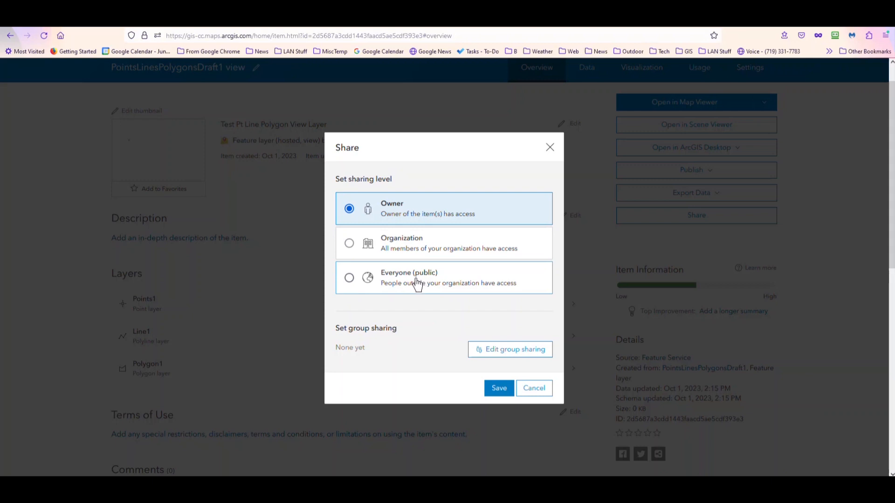
left_click(532, 391)
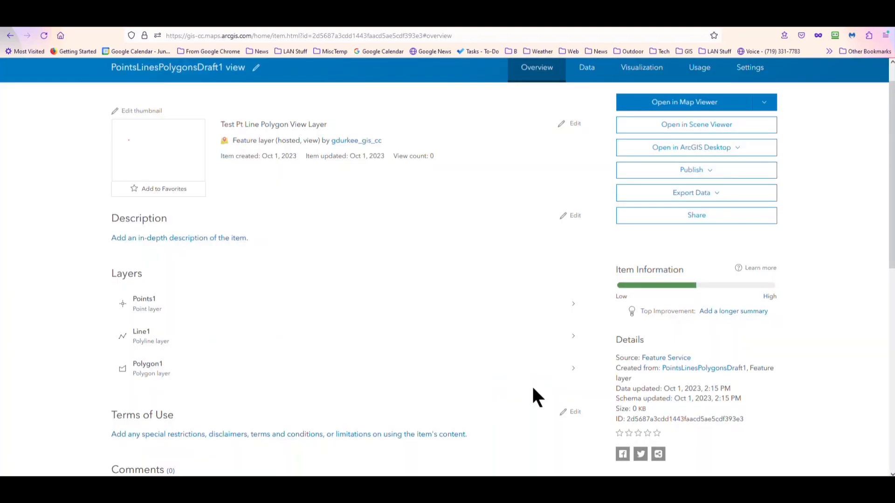
scroll(533, 389, "up", 1)
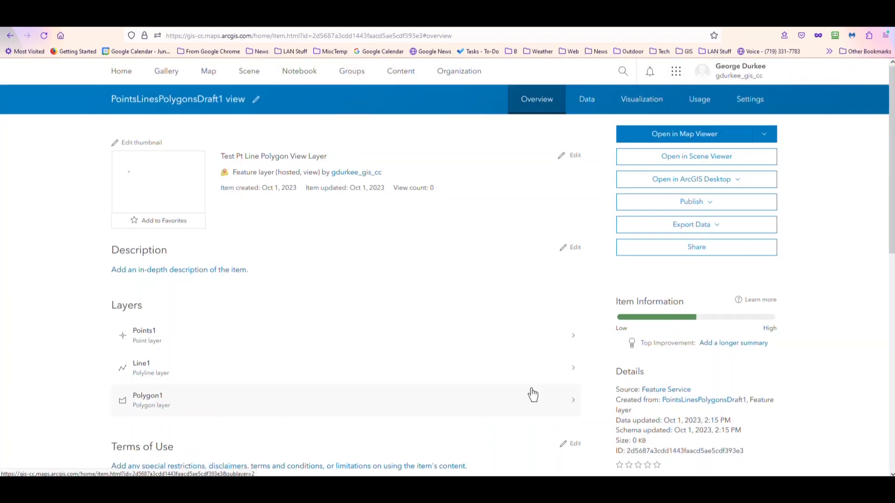
- Open the non-test Geog_66 FireInfoMap web map from the Geog66_Fall2023_WebMaps content folder in Map Viewer
left_click(397, 76)
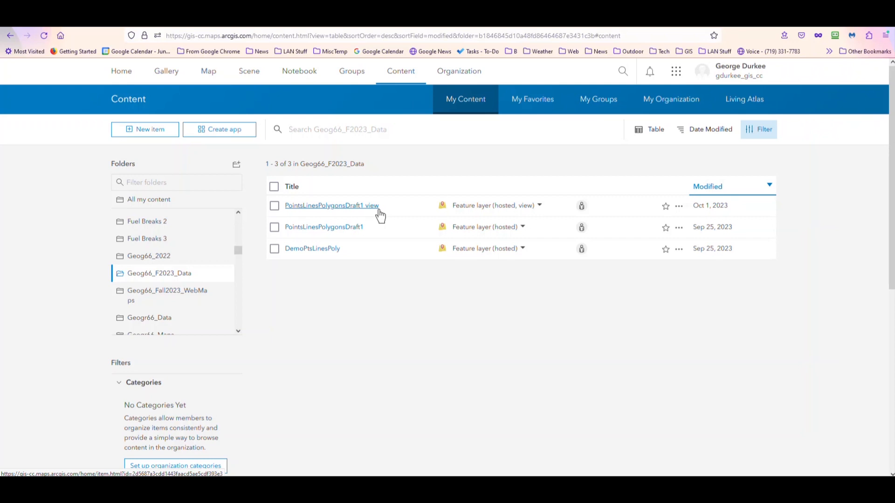
left_click(158, 297)
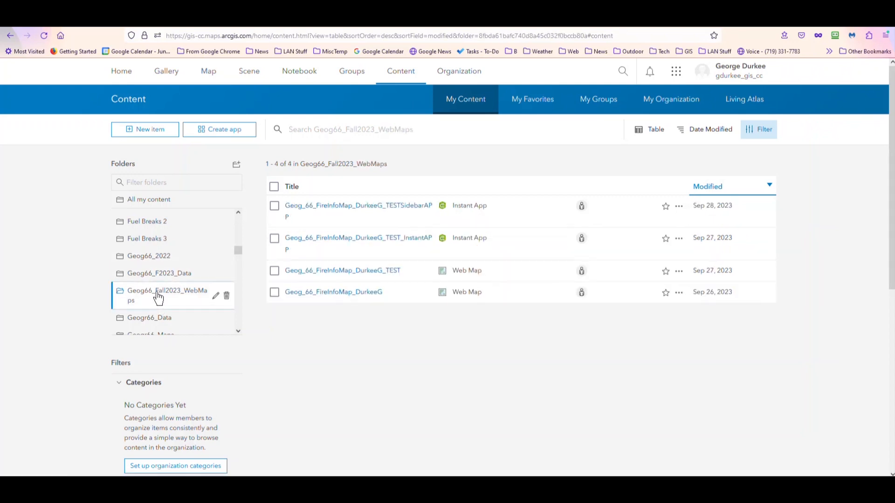
left_click(334, 293)
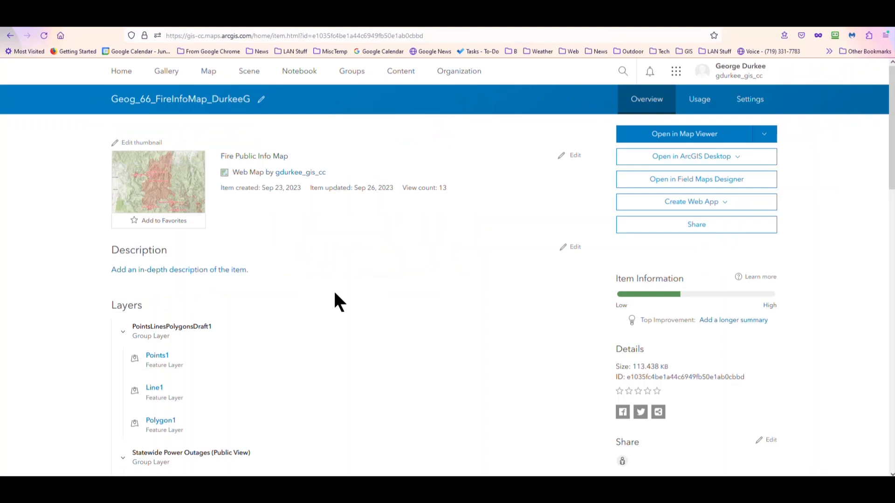
left_click(704, 135)
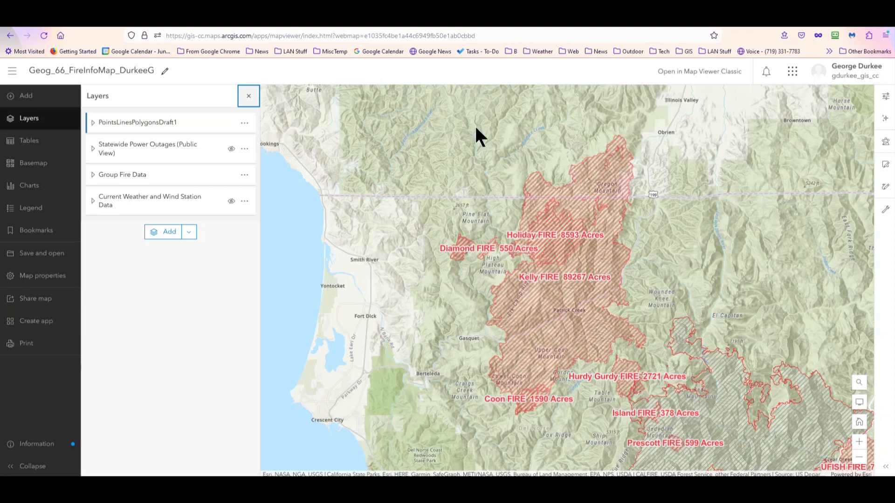
- Move Instant Apps directly after Survey123 in the app launcher and close the launcher
left_click(792, 76)
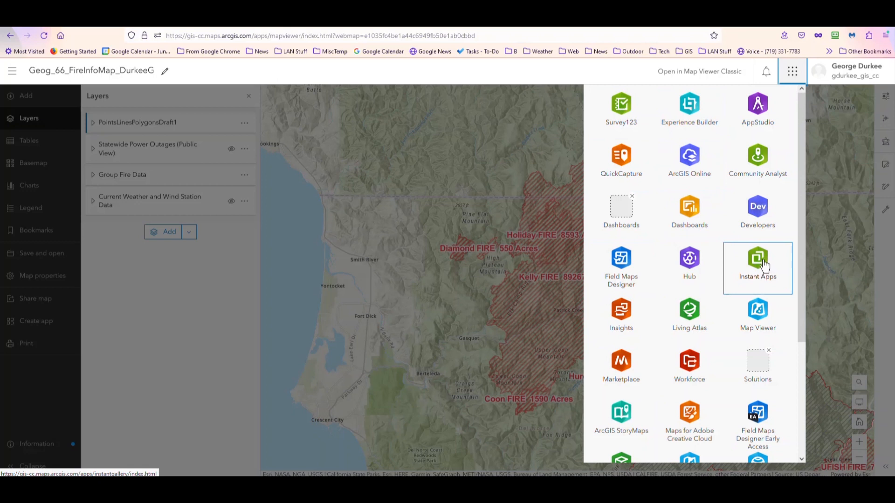
left_click_drag(767, 265, 696, 102)
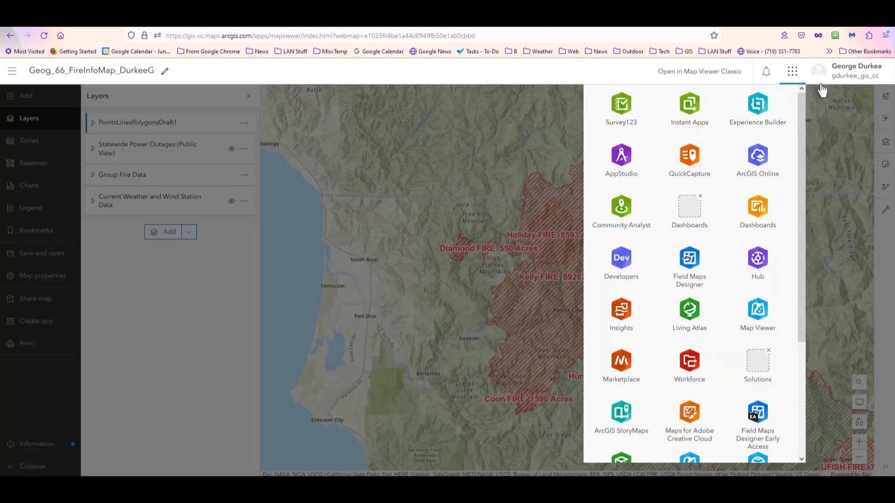
left_click(792, 71)
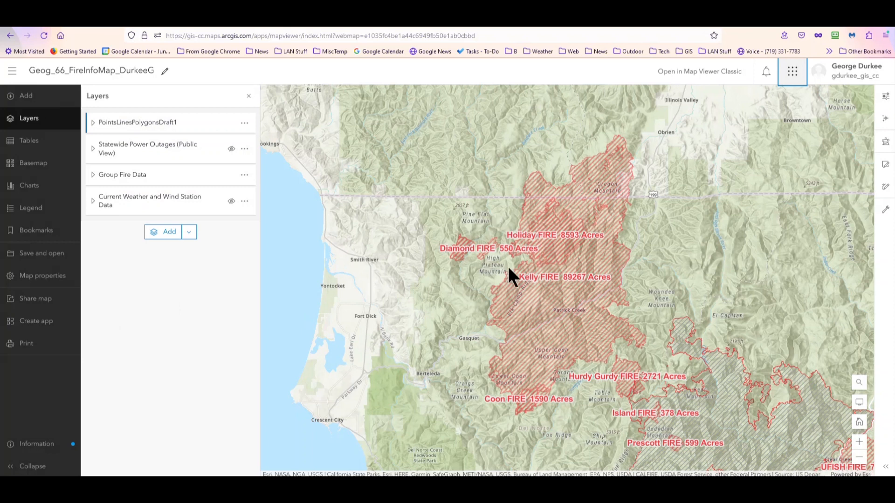
- Start creating an Instant App from the current web map and browse the available app templates
left_click(33, 323)
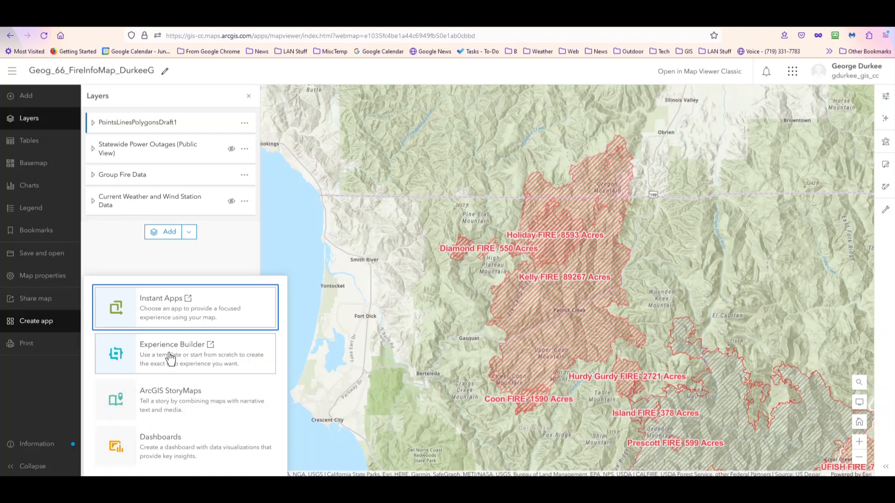
left_click(172, 298)
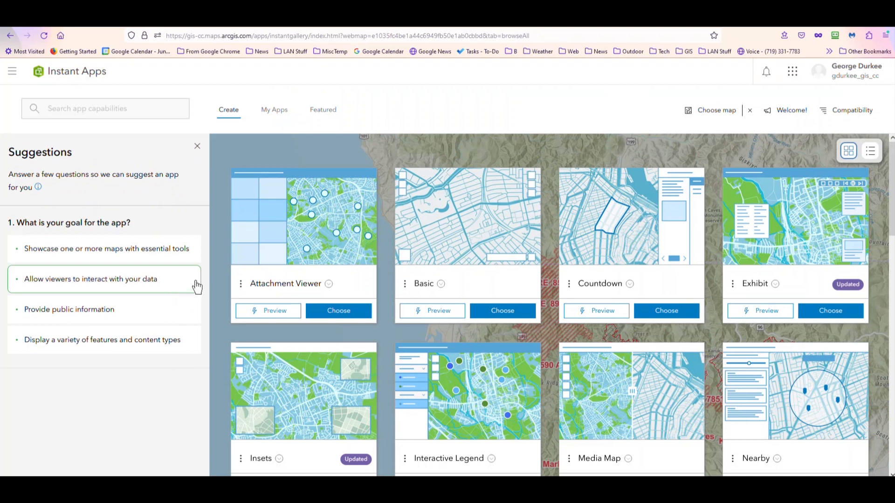
scroll(320, 301, "down", 1)
scroll(317, 303, "down", 2)
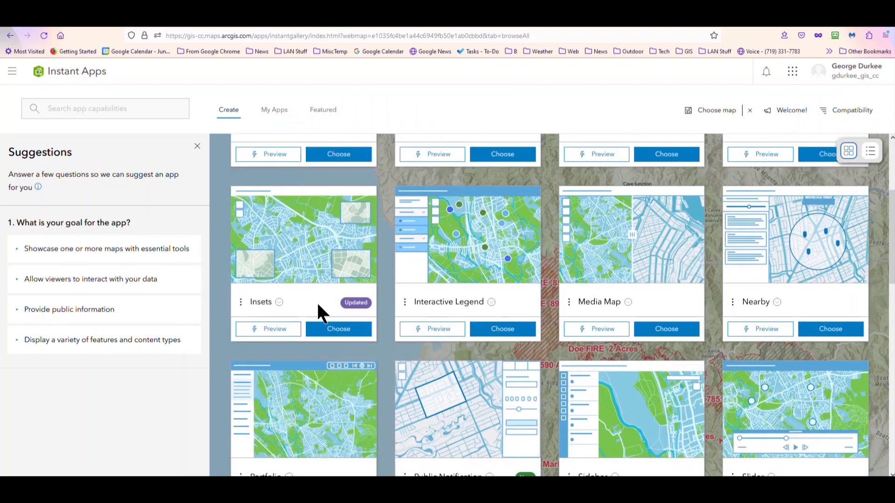
scroll(312, 304, "down", 2)
scroll(312, 304, "up", 2)
scroll(311, 305, "up", 3)
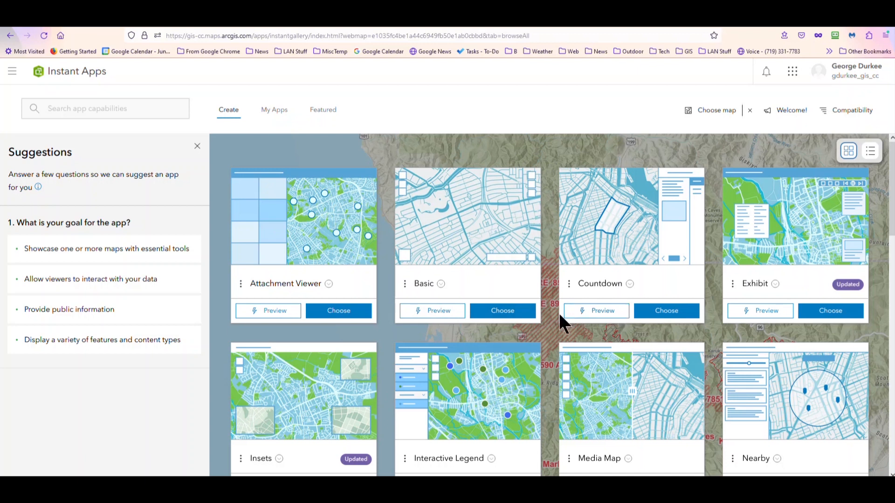
- Look at the gallery's sort options, preview the Basic template with the map, and return to the gallery
left_click(843, 117)
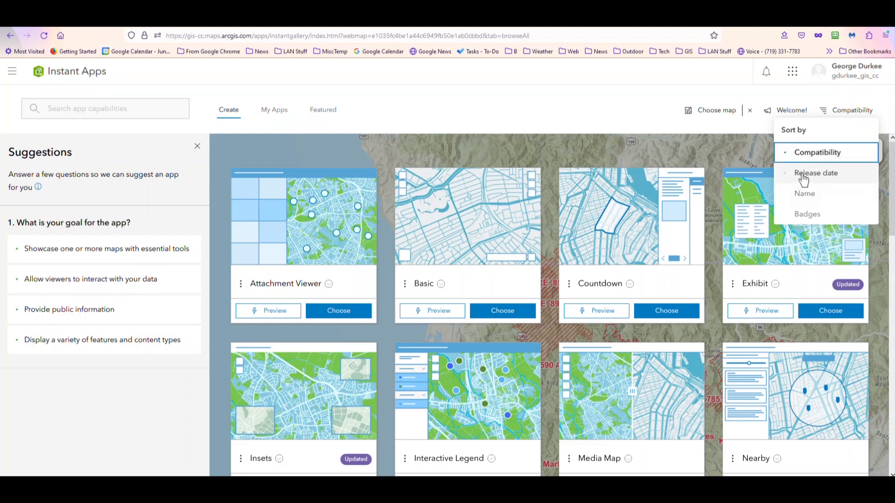
left_click(606, 114)
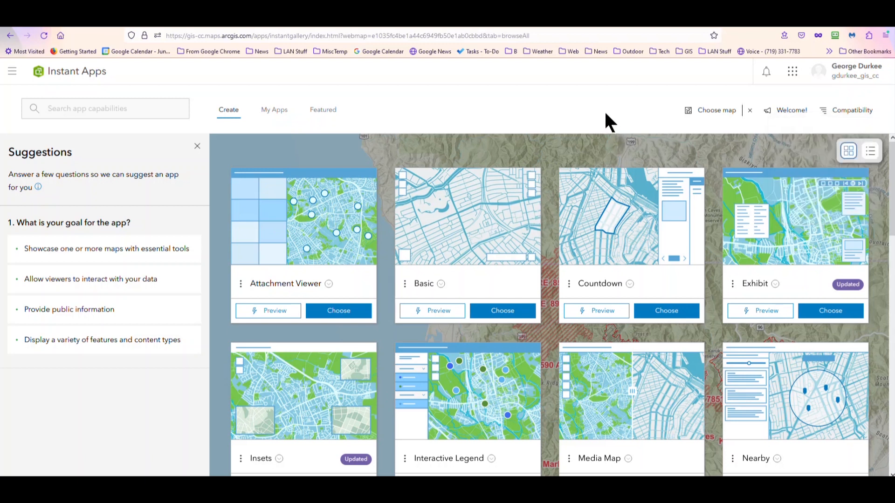
left_click(433, 316)
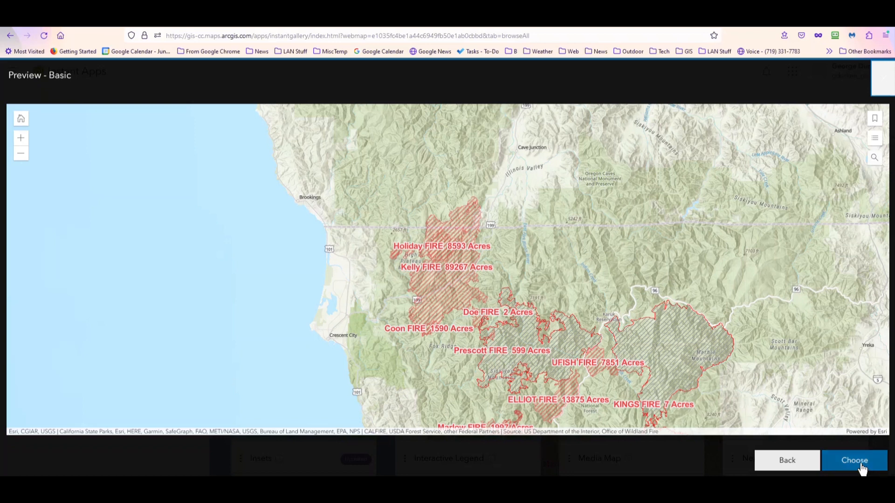
left_click(773, 464)
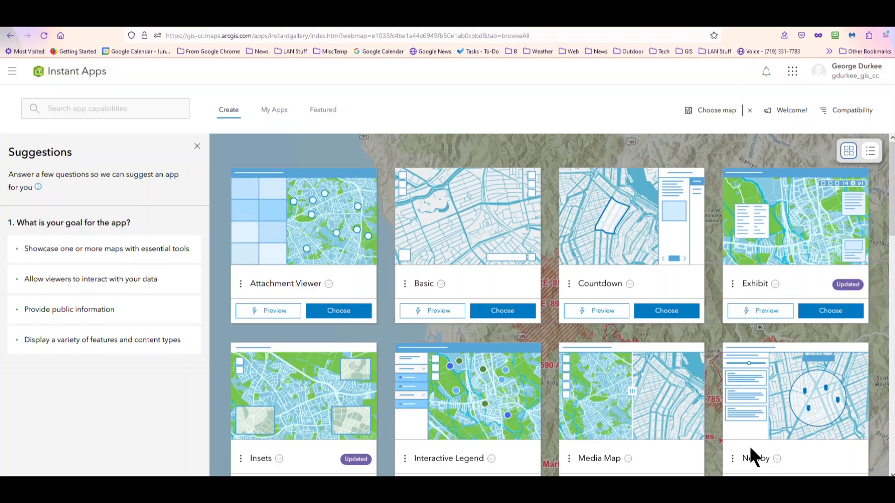
- Preview the Sidebar template with the map and choose it for the new app
scroll(644, 375, "down", 7)
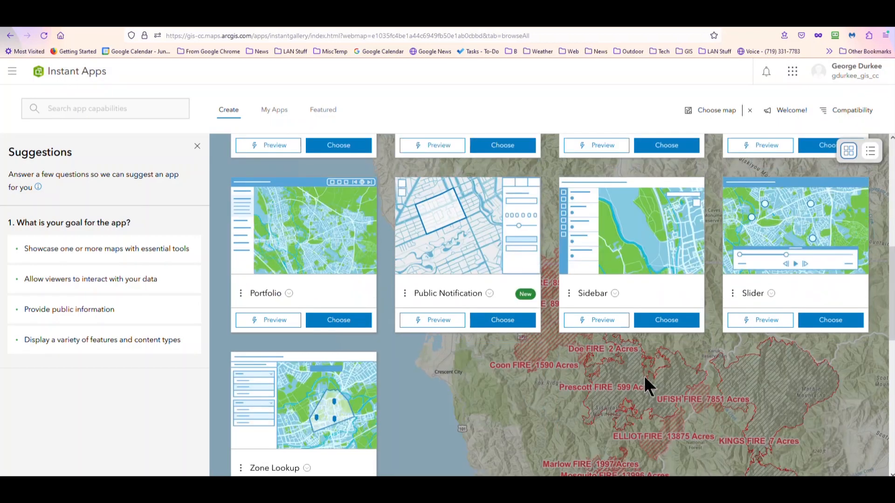
left_click(592, 322)
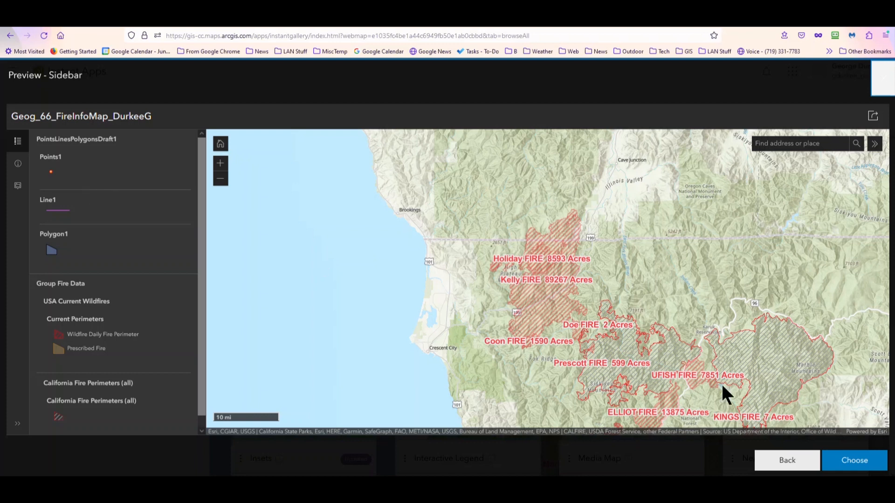
left_click(857, 461)
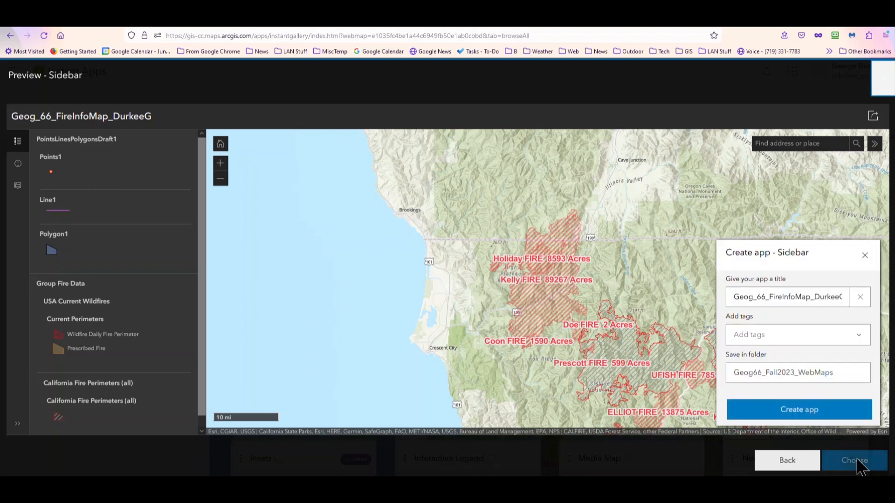
- Append "_Sidebar" to the app title, keep the Geog66_Fall2023_WebMaps folder, and create the app
left_click(829, 299)
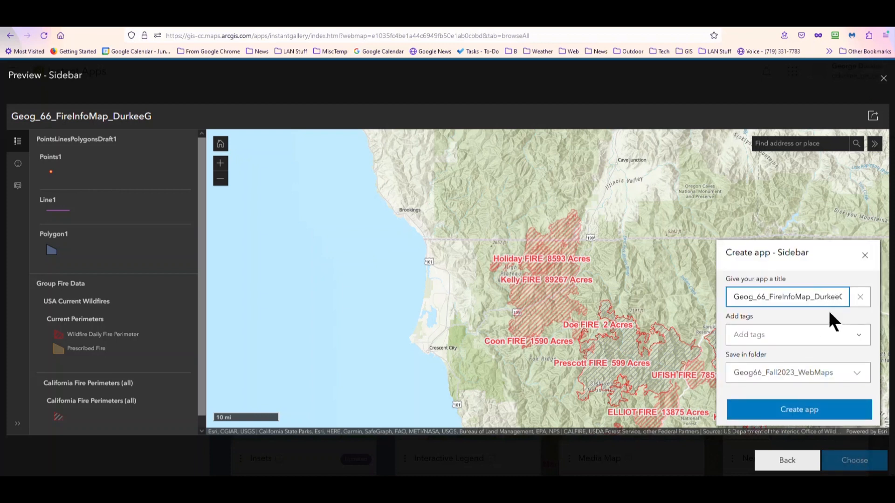
key("End")
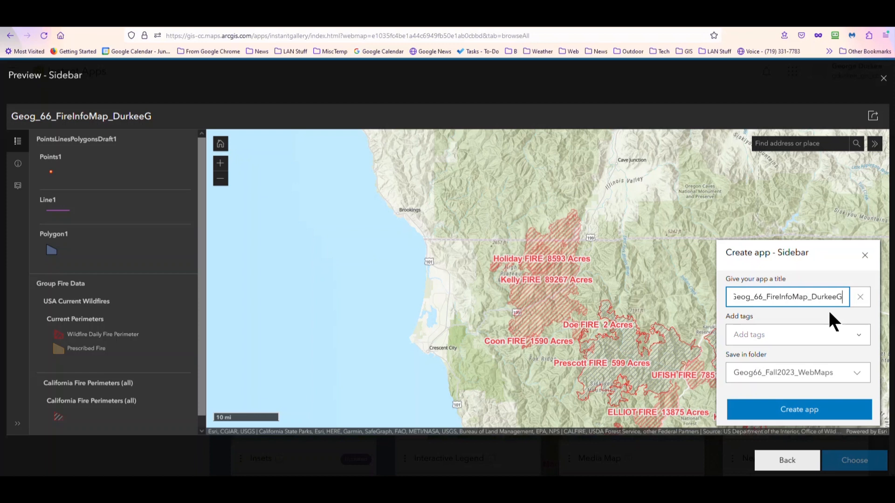
type("_Side")
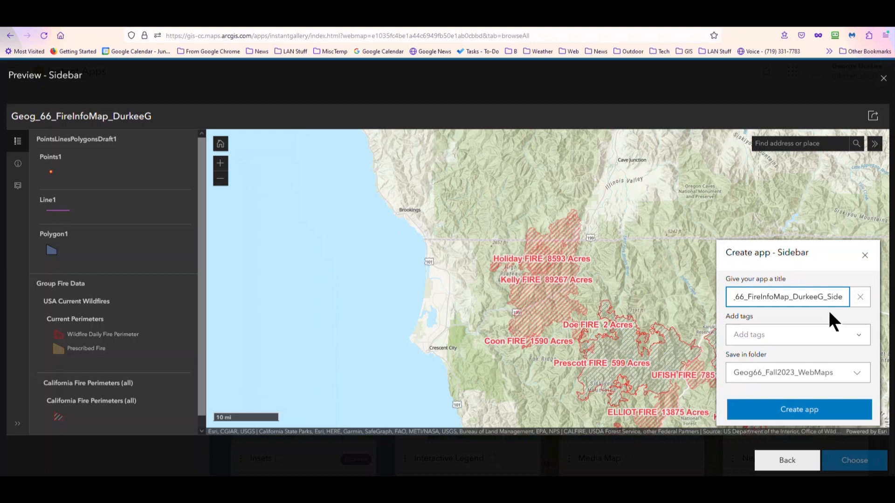
type("bar")
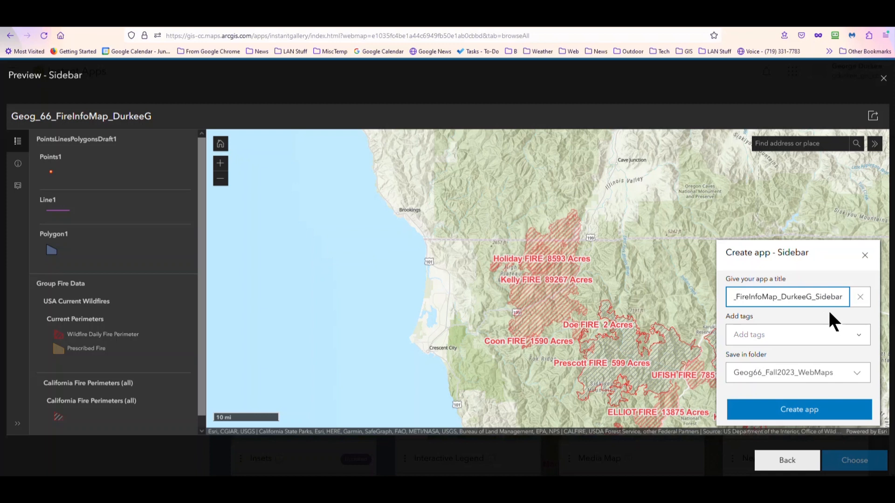
left_click(860, 376)
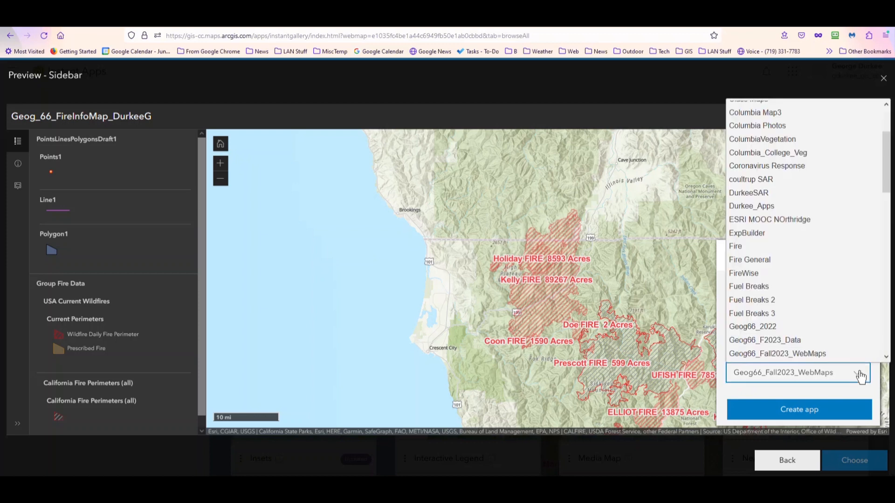
left_click(807, 359)
left_click(804, 409)
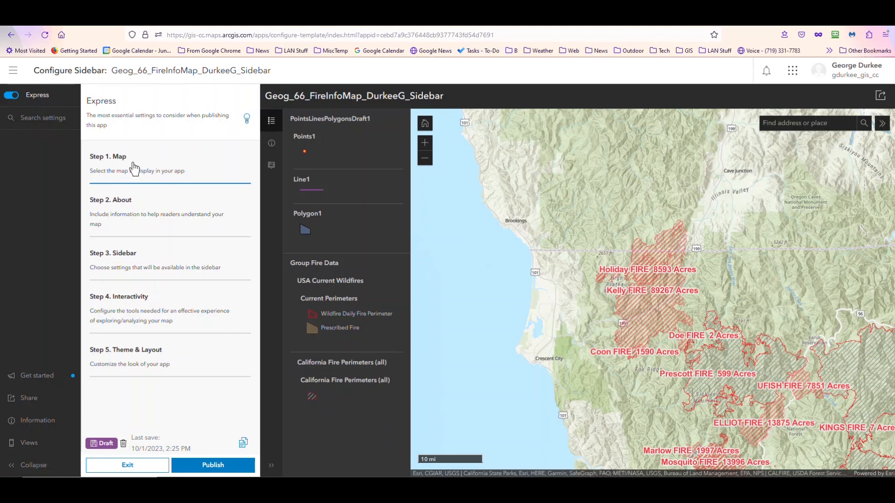
- Keep the selected map in the express Map settings, open its information details, and continue to the About settings
left_click(134, 168)
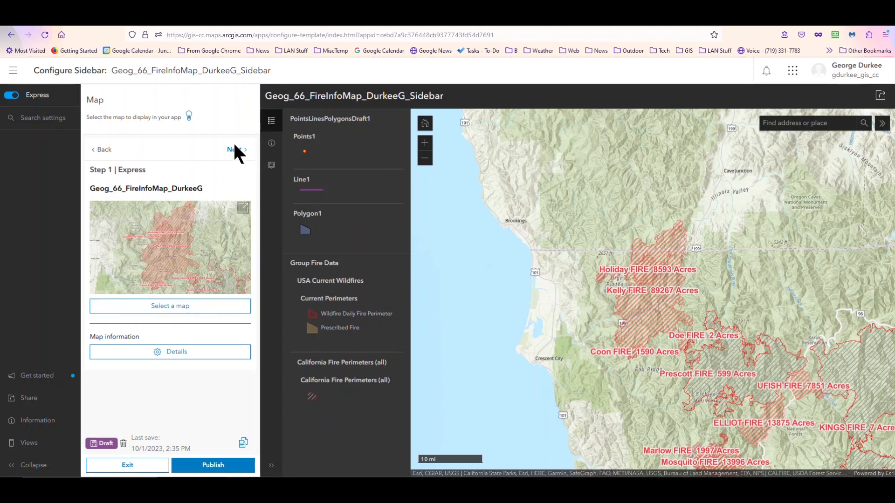
left_click(167, 359)
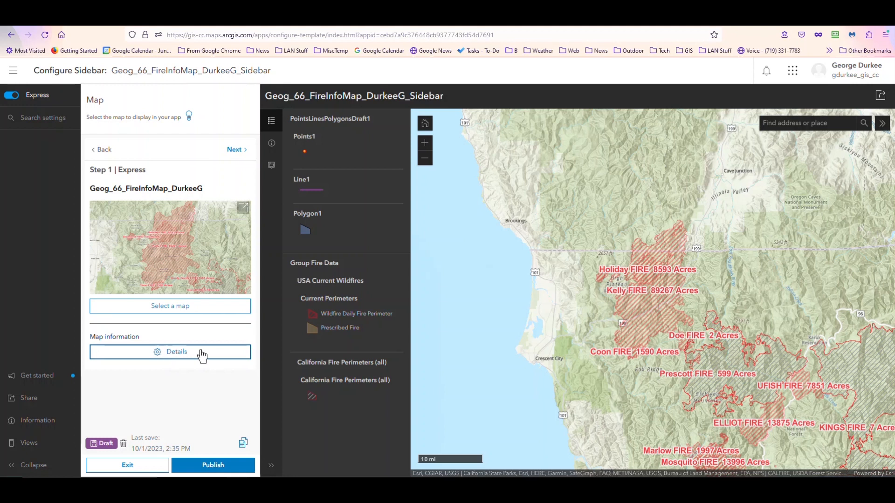
left_click(234, 151)
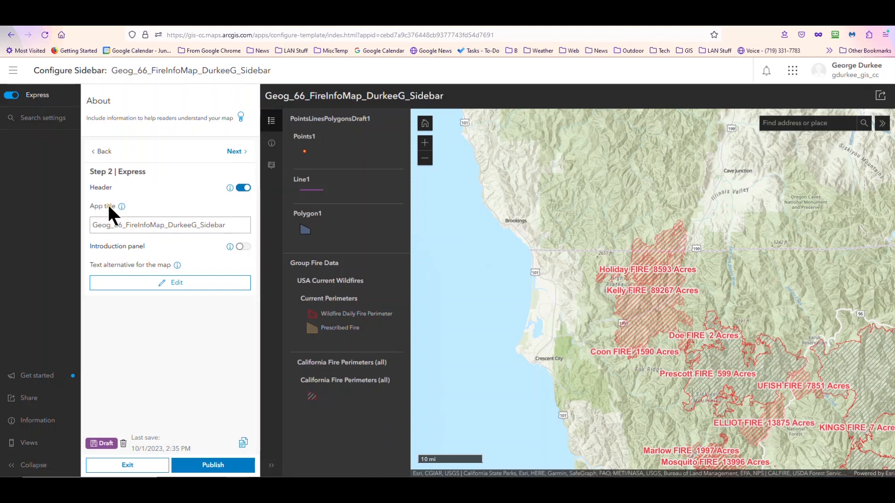
- Read the app title help and set the app title to "Fire Information Map"
left_click(121, 207)
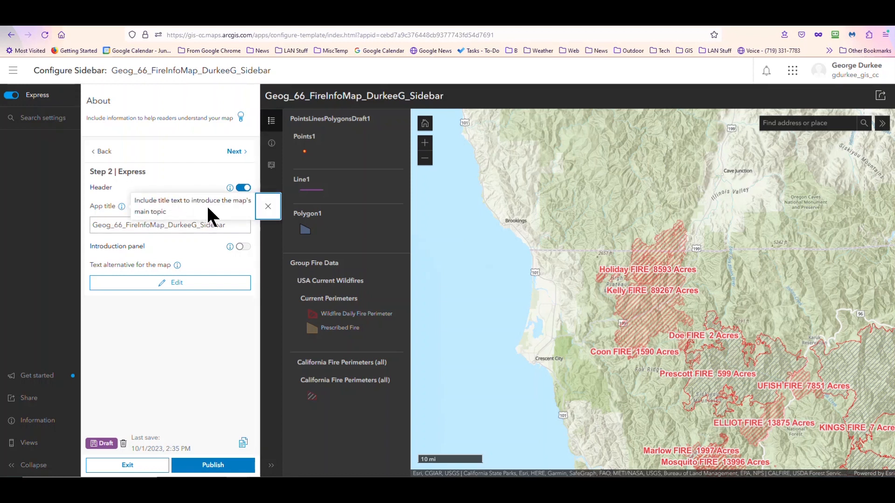
left_click(268, 207)
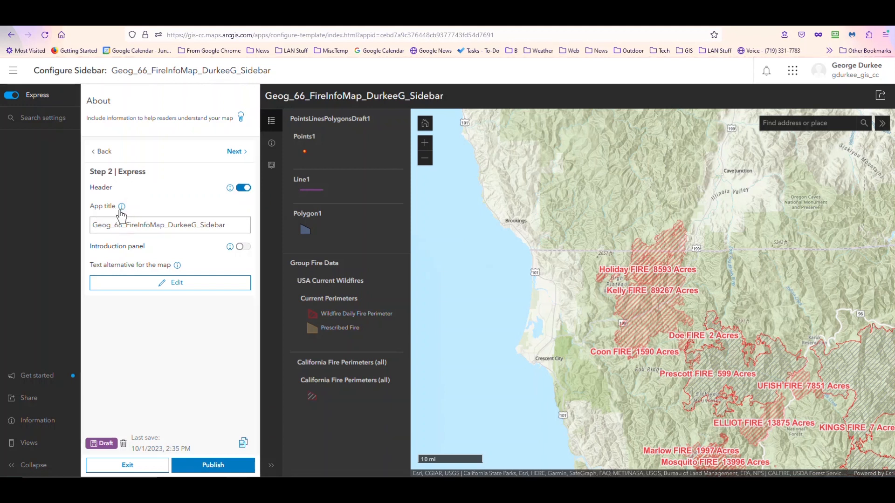
double_click(230, 230)
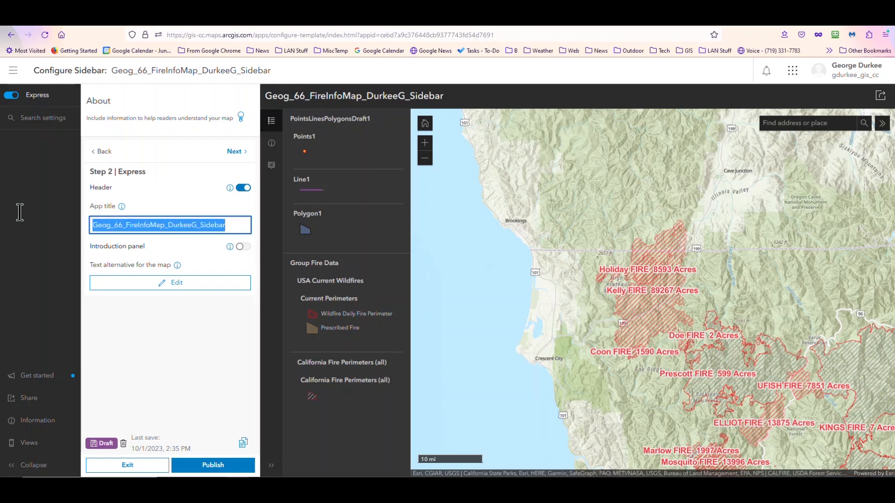
type("F")
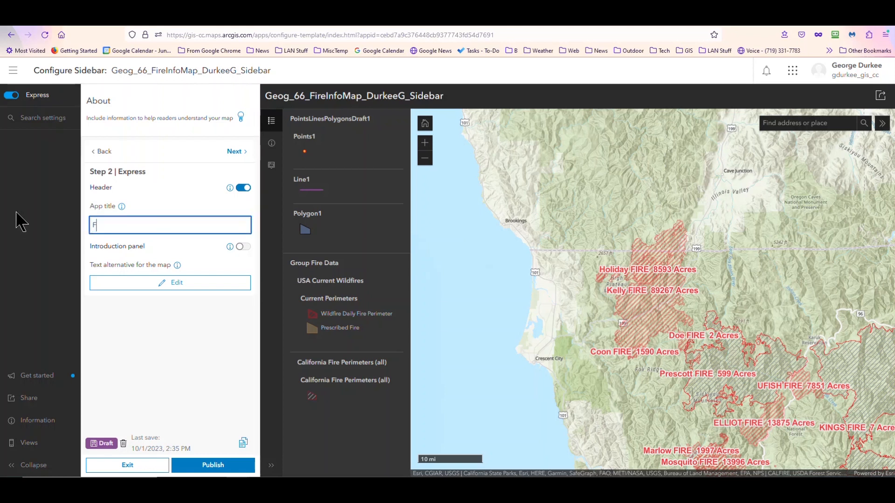
type("ire Information Map")
left_click(160, 248)
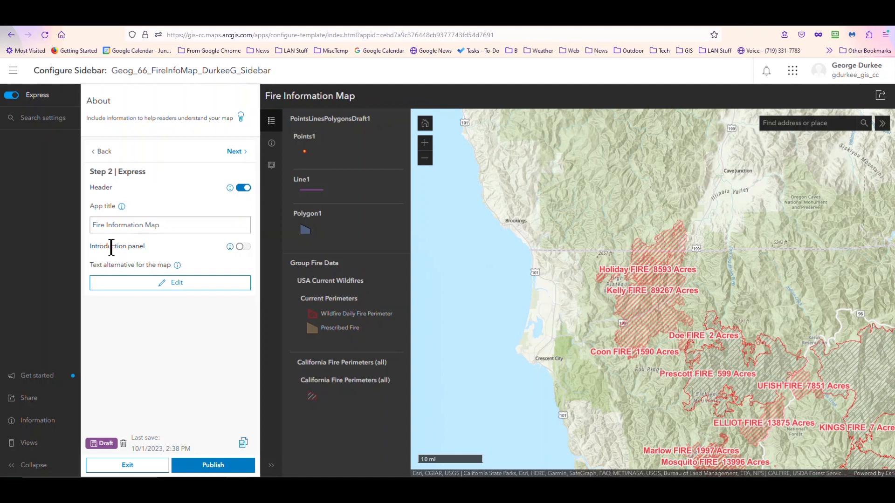
- Turn on the introduction panel and set its icon to information-f
left_click(248, 251)
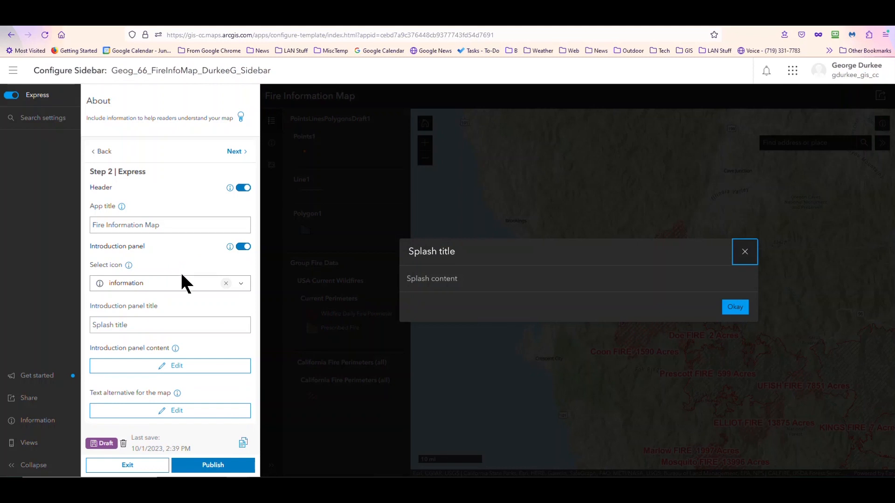
left_click(244, 287)
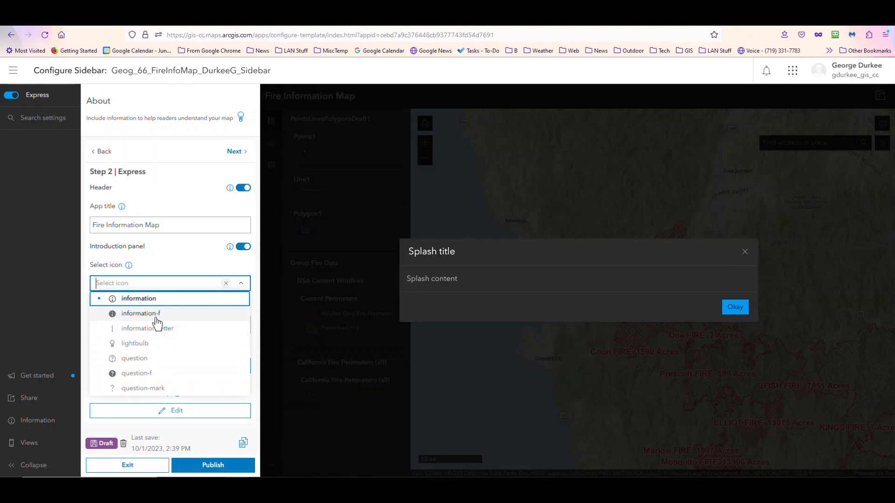
left_click(114, 313)
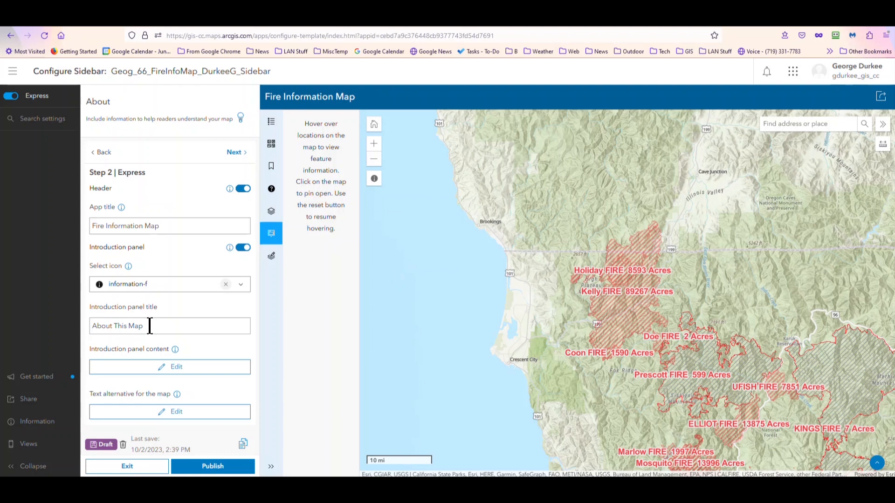
- Review the introduction panel content and the editor for the map's text alternative
left_click(166, 368)
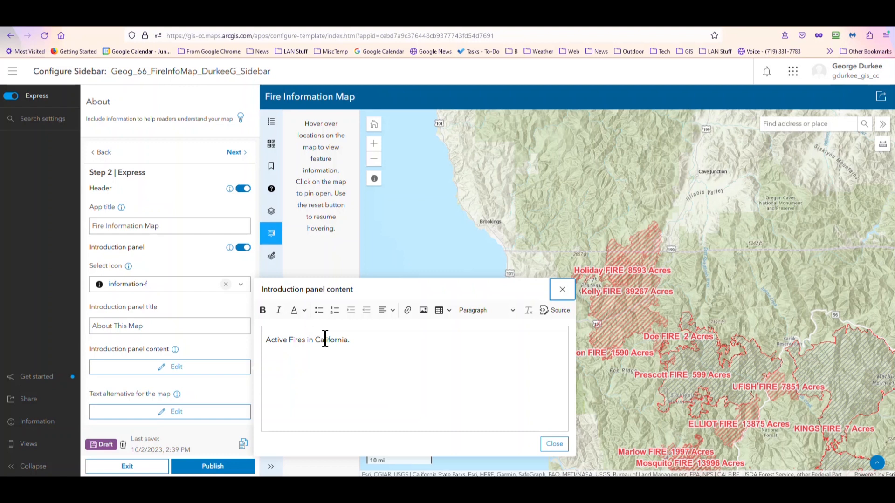
left_click(175, 412)
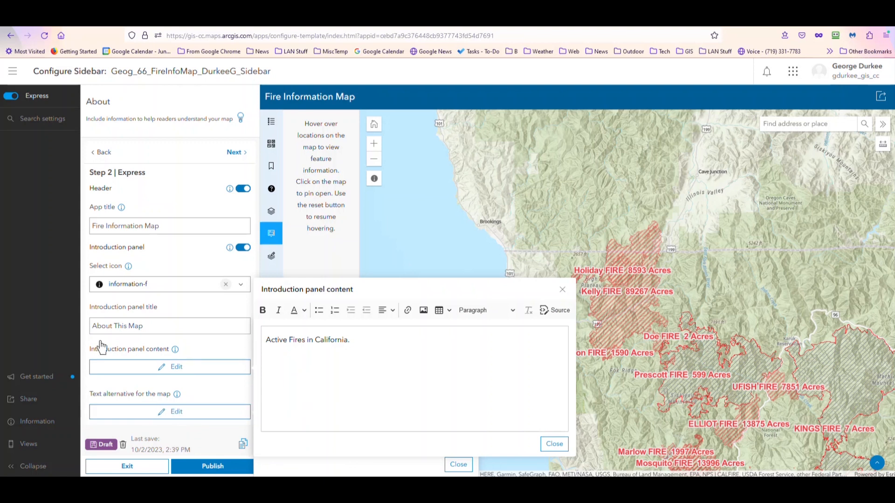
- Continue to the Sidebar settings, keep Legend as the panel to open at start, and read the legend help
left_click(233, 153)
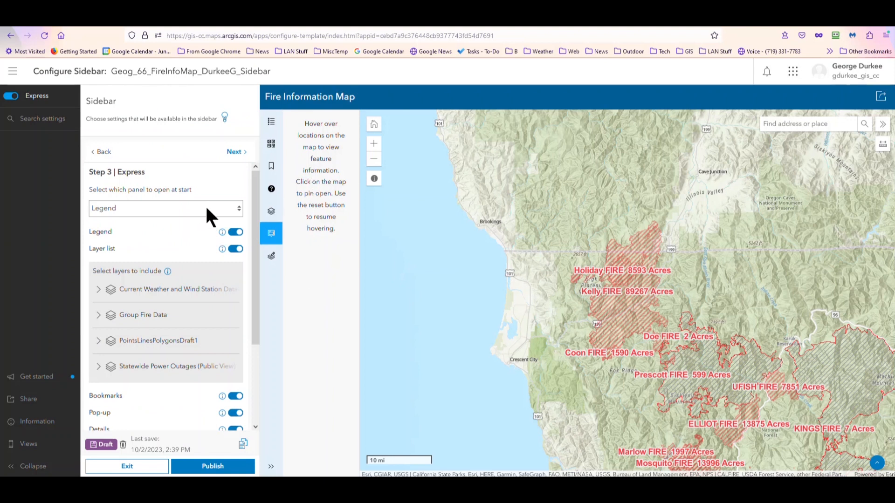
left_click(233, 213)
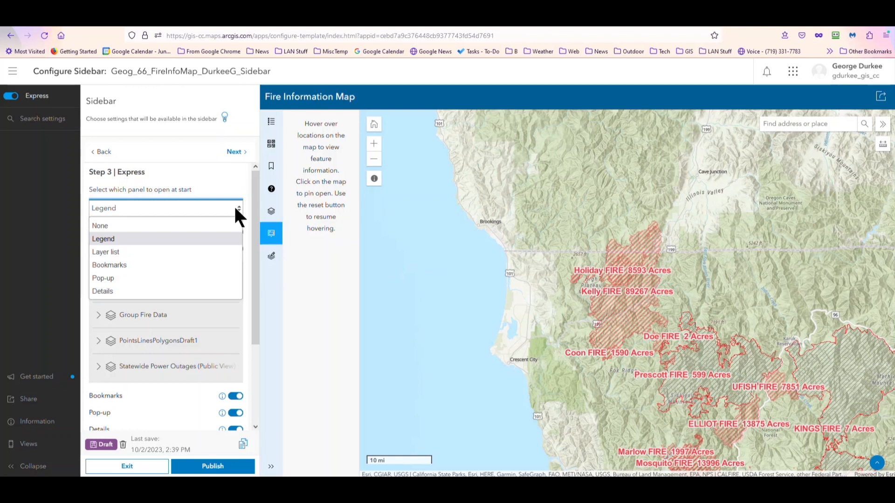
left_click(180, 239)
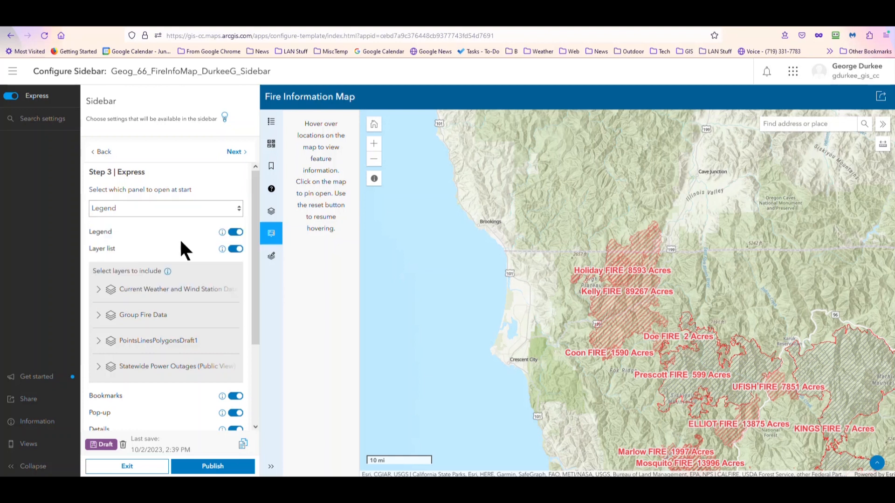
left_click(222, 233)
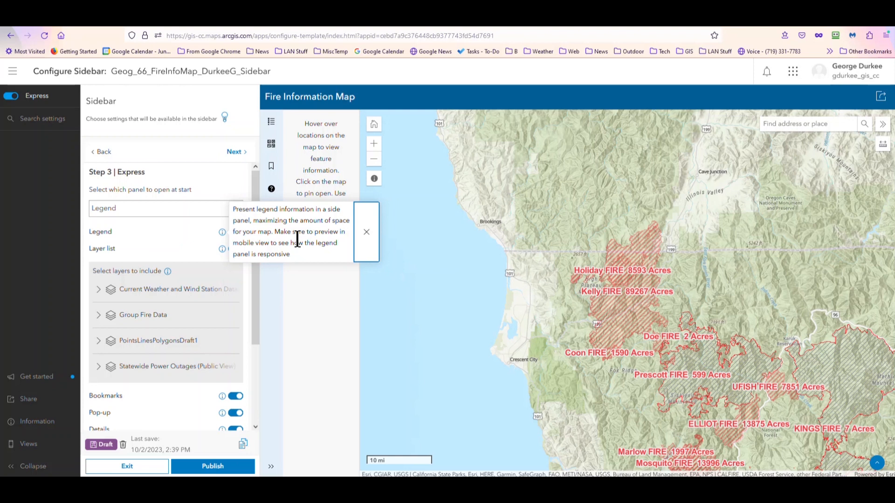
- Expand the Current Weather and Wind Station Data and Group Fire Data layer groups and review the remaining sidebar options
left_click(98, 292)
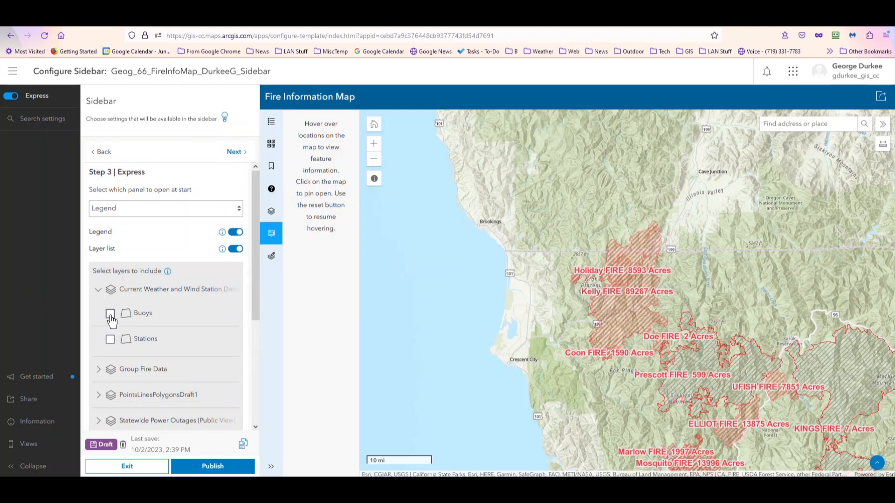
left_click(98, 370)
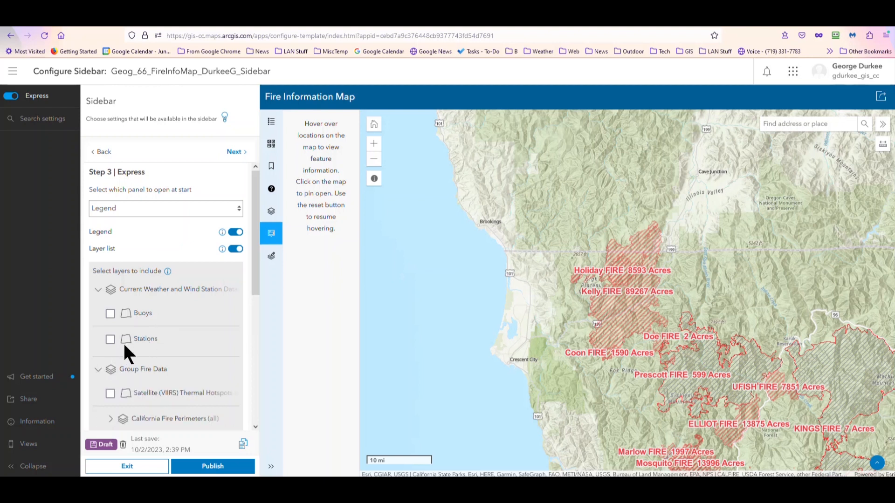
scroll(124, 343, "down", 4)
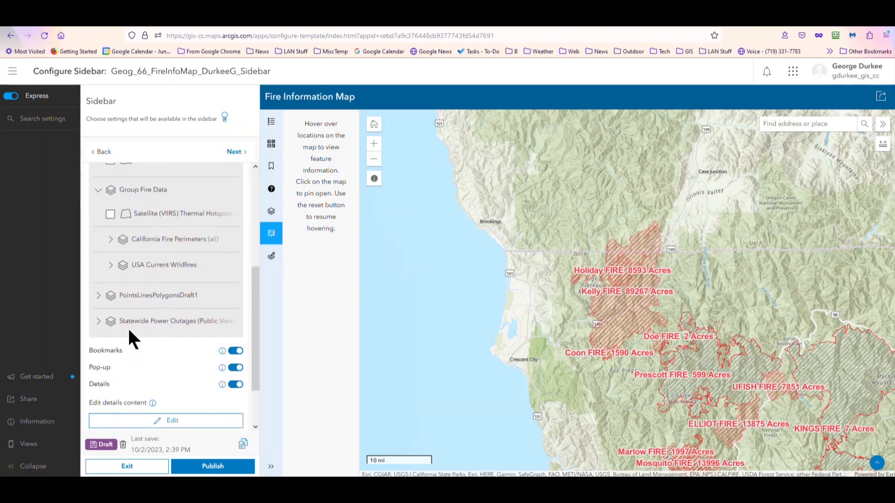
scroll(129, 331, "down", 1)
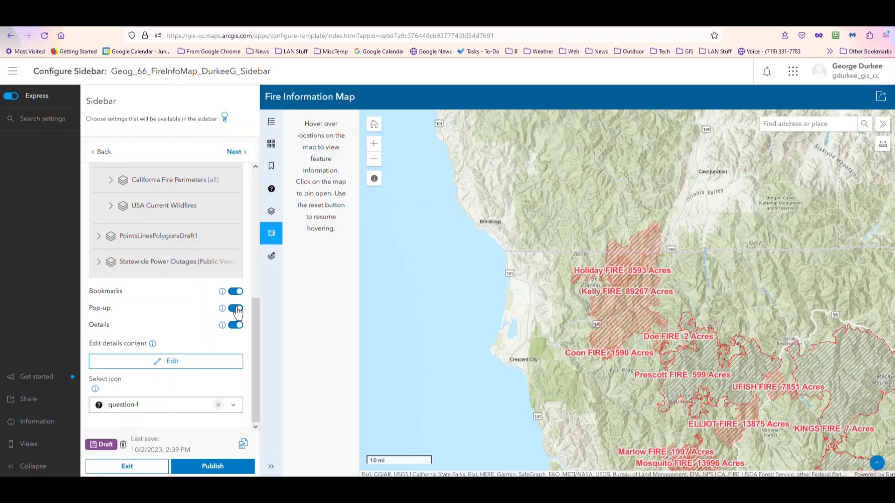
- Review the details help and content, and set the details panel's icon to question-f
mouse_move(620, 299)
left_click(152, 345)
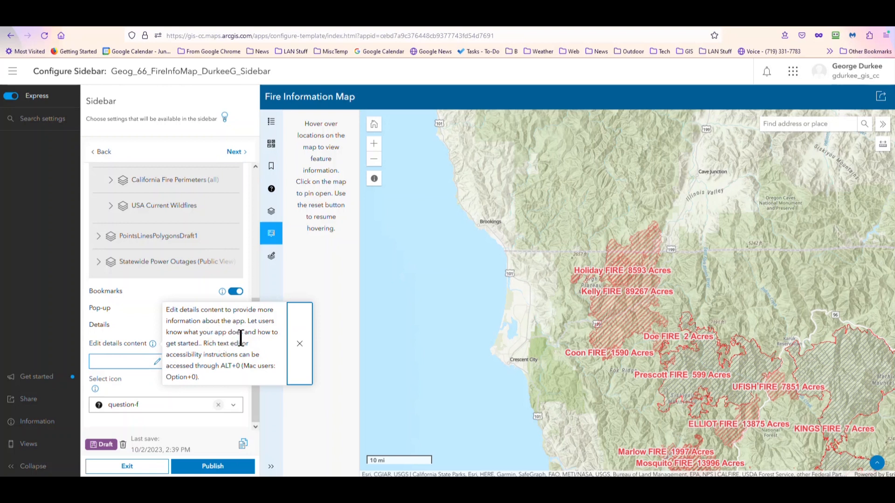
left_click(145, 368)
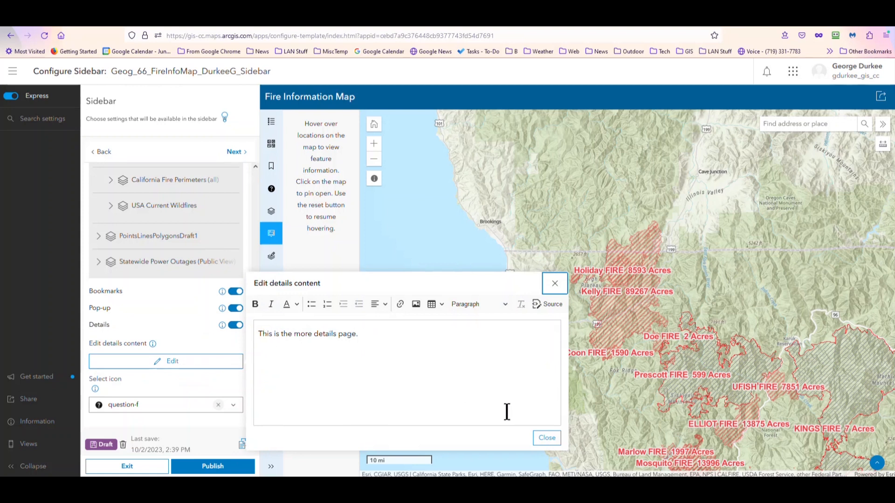
left_click(548, 437)
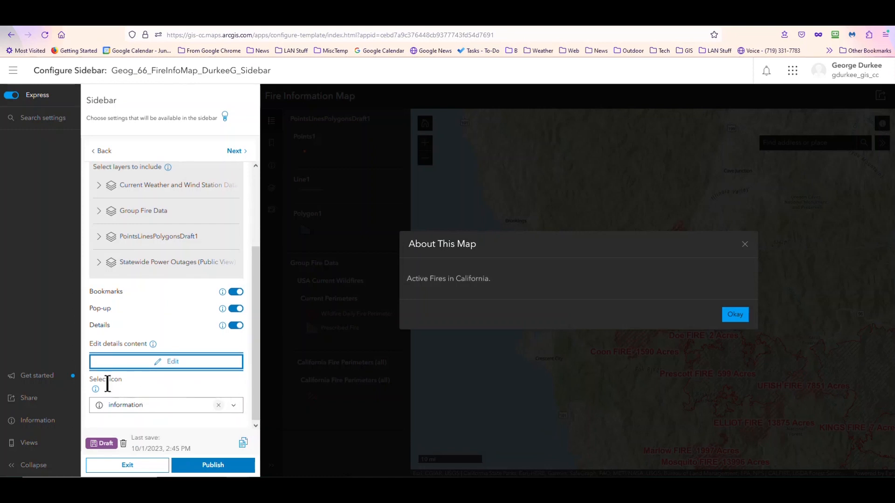
left_click(235, 406)
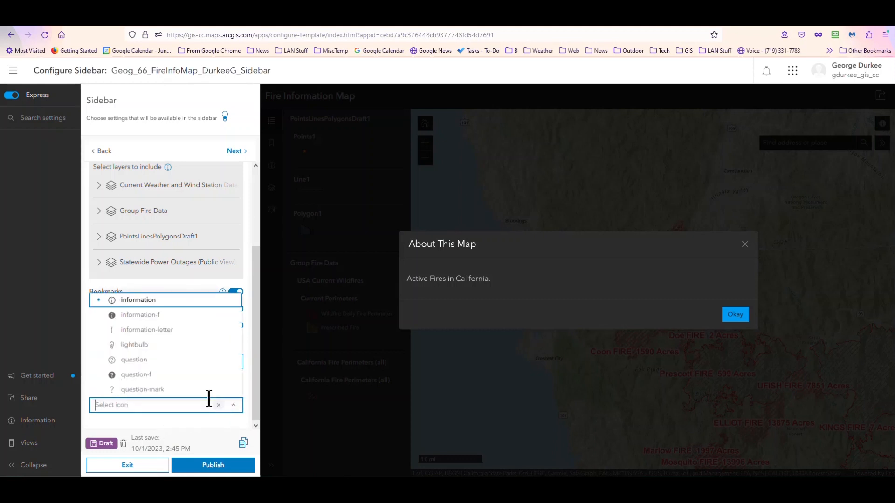
left_click(144, 375)
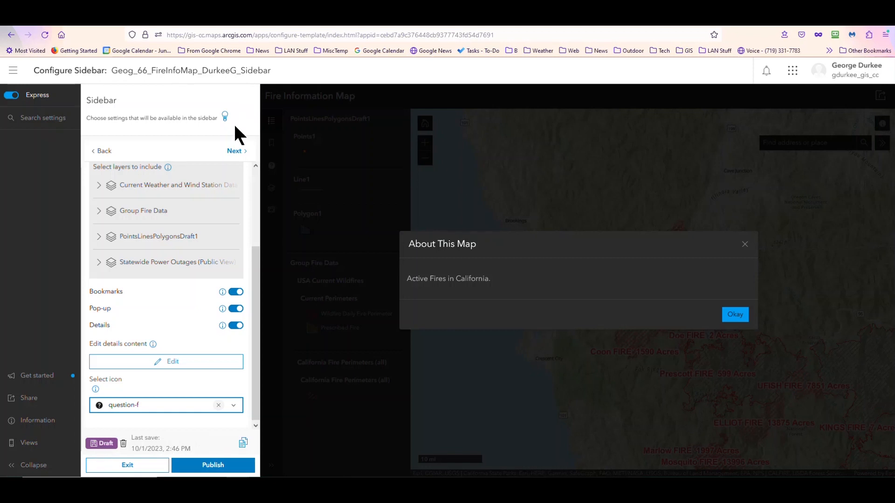
- Read the shortcuts menu help in the Interactivity settings and enable All sources for the search
left_click(233, 150)
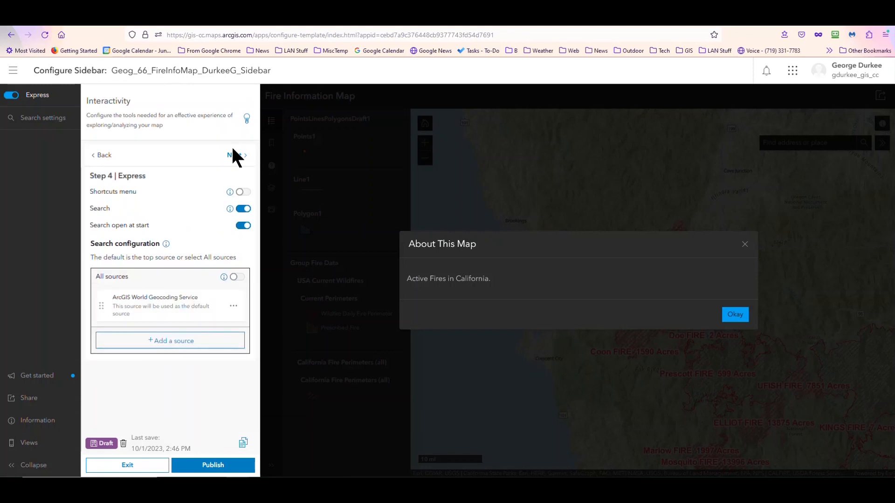
left_click(230, 192)
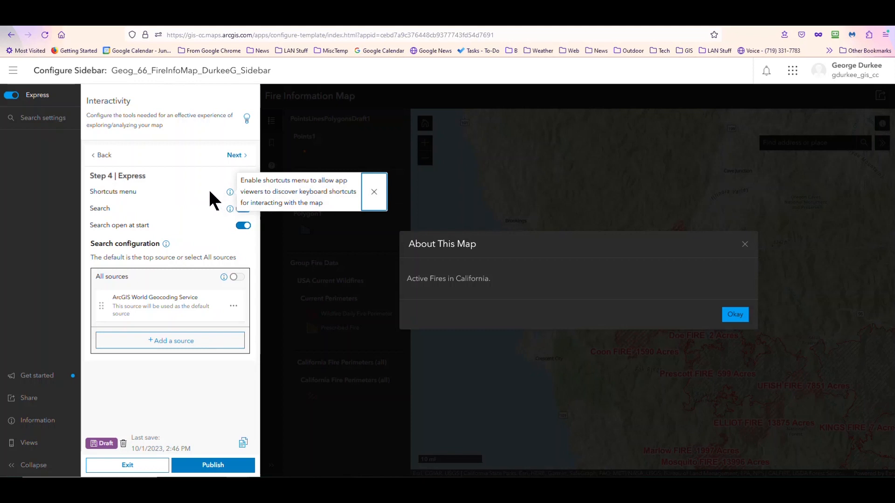
left_click(373, 193)
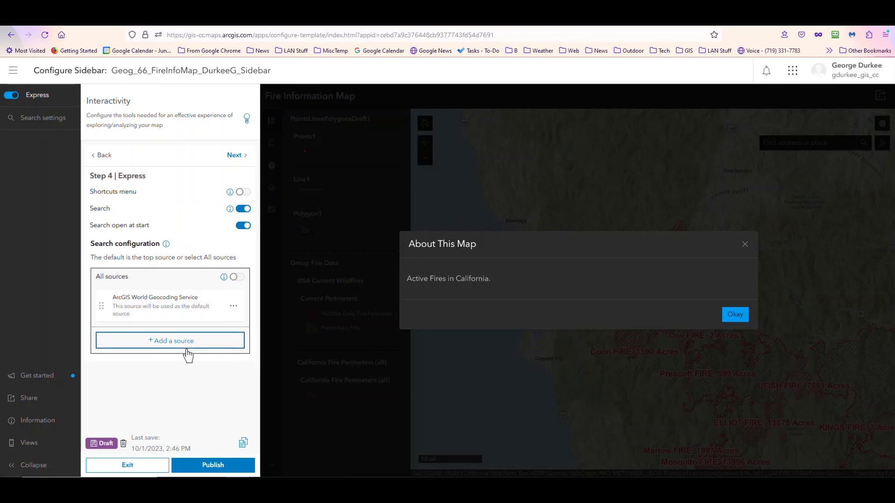
left_click(241, 278)
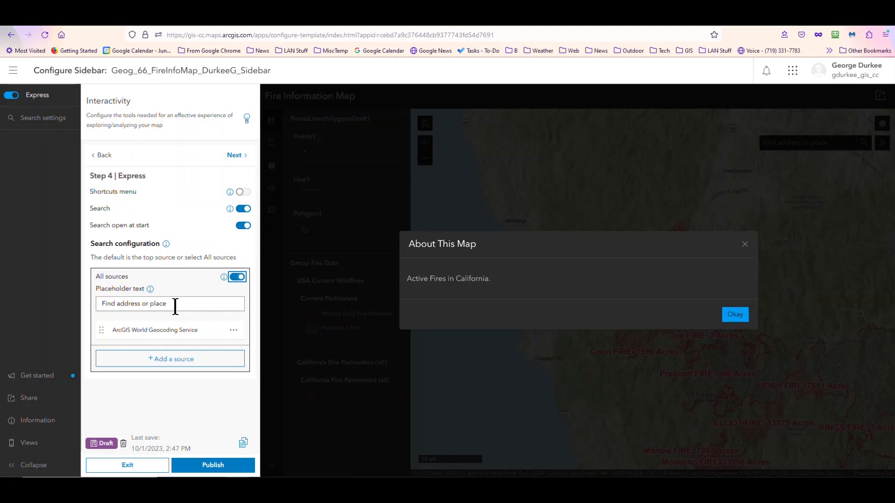
- Set the Theme & Layout mode to Light and apply the Ocean preset theme
left_click(235, 155)
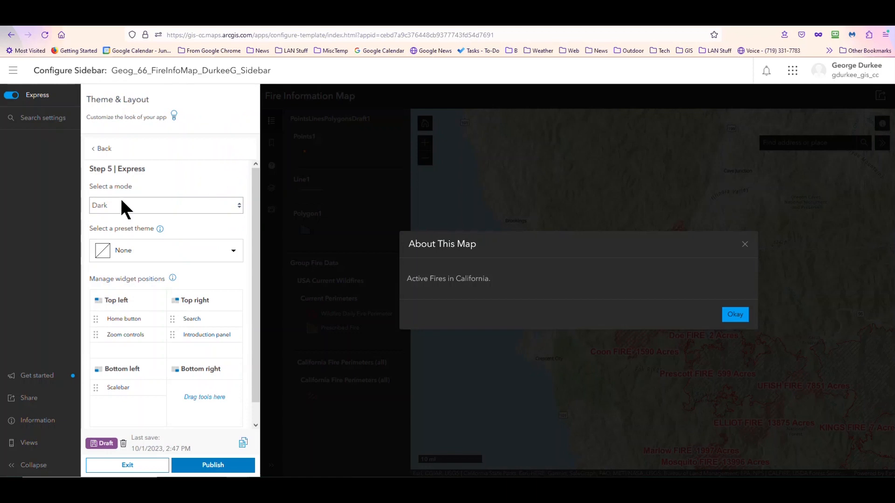
left_click(238, 206)
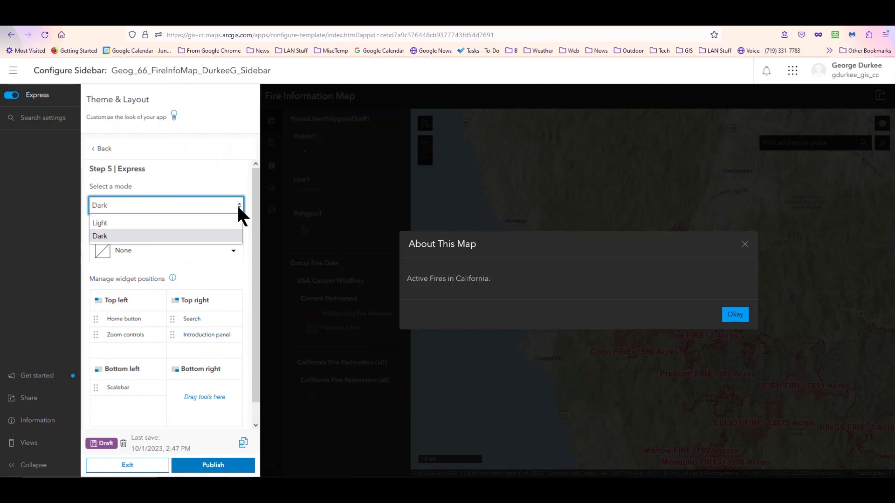
left_click(134, 221)
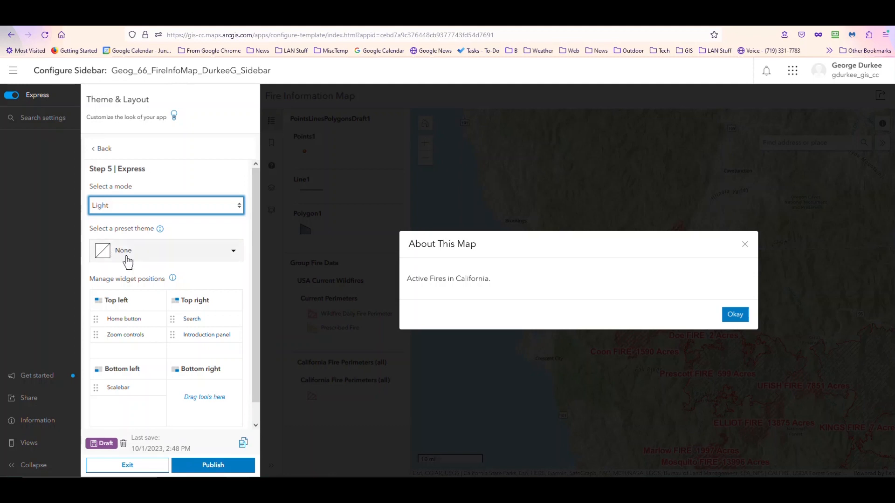
left_click(239, 259)
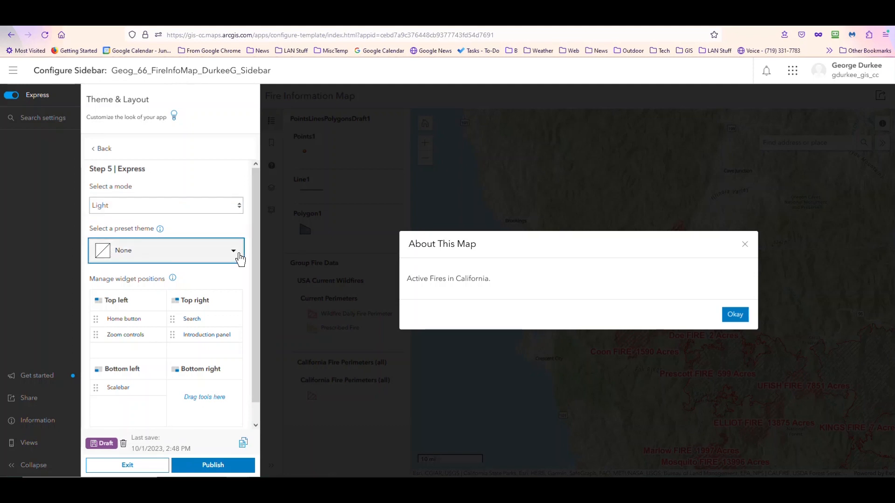
left_click(239, 258)
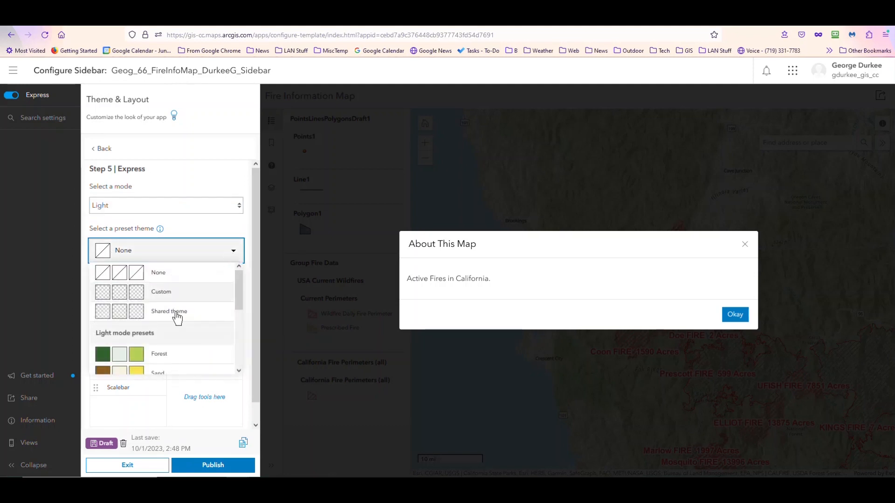
scroll(163, 331, "down", 3)
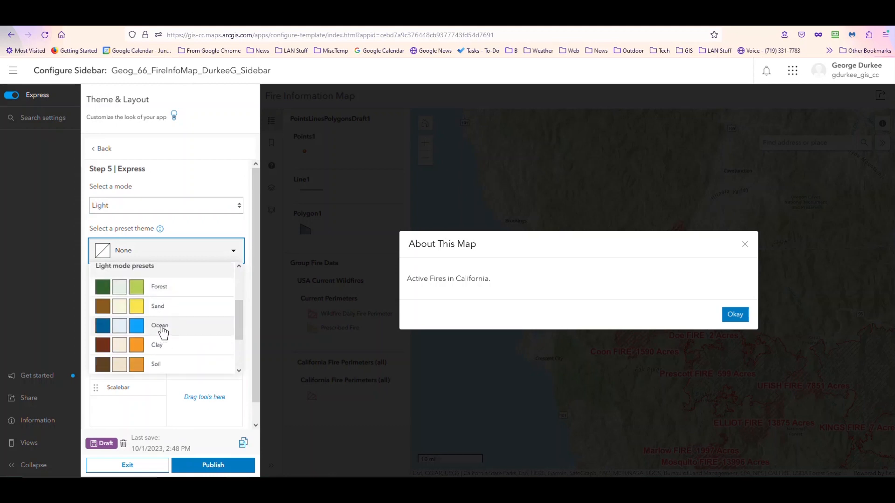
left_click(101, 332)
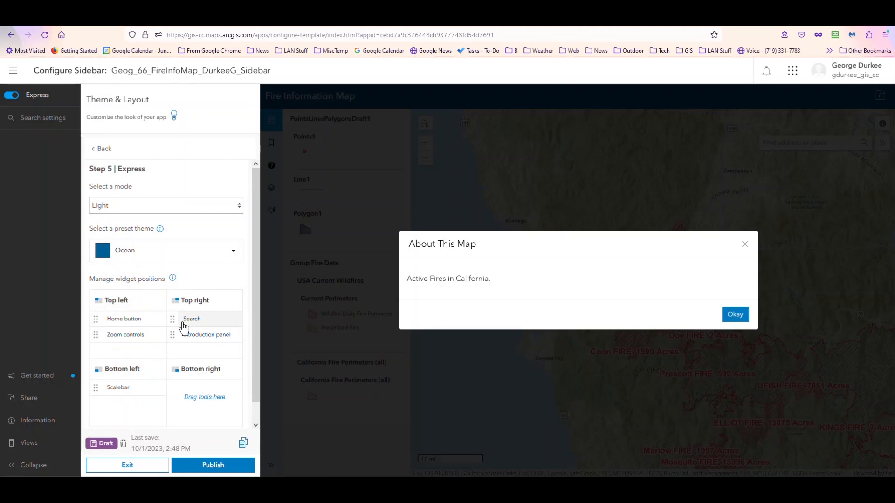
- Test the introduction window in the app preview by dismissing it, reopening it from the map, and closing it again
scroll(154, 347, "down", 1)
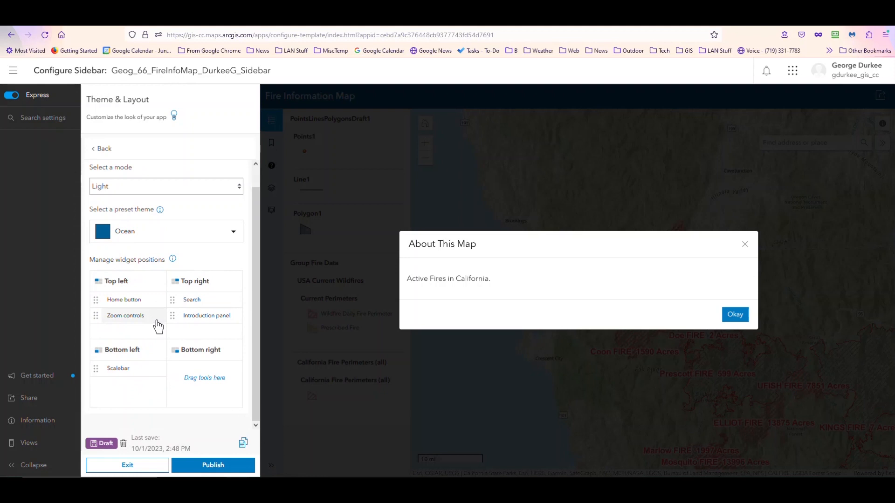
left_click(730, 317)
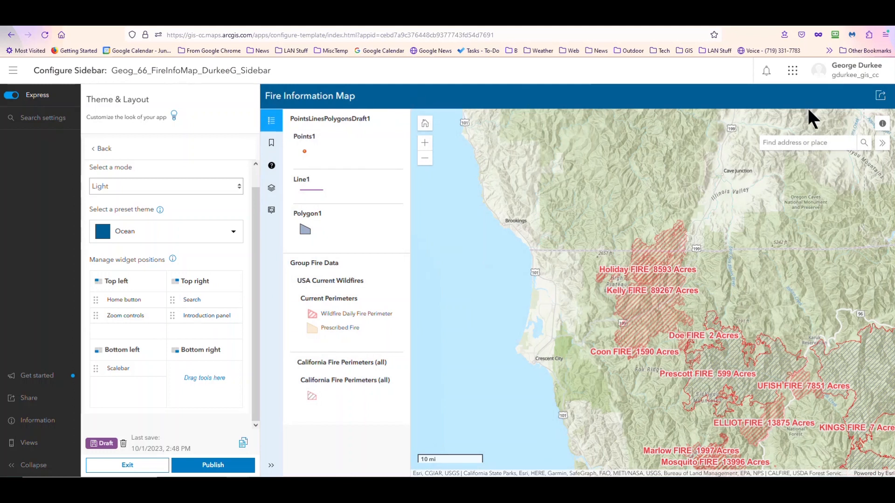
left_click(882, 125)
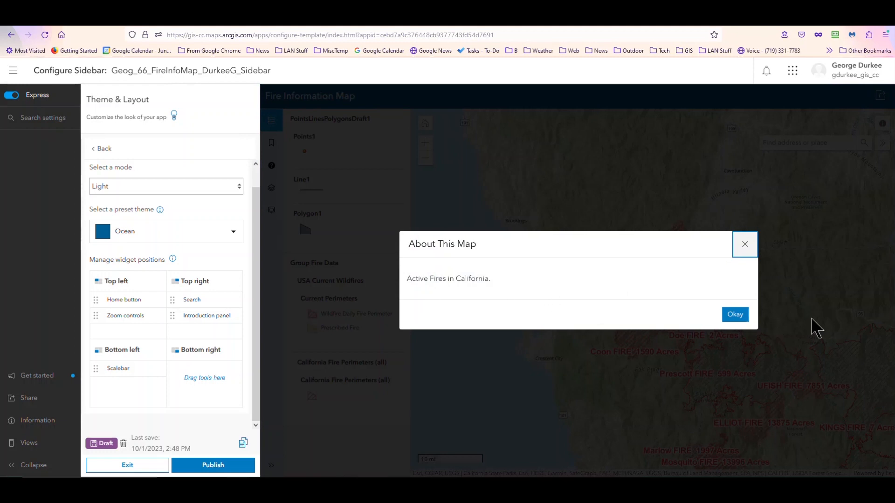
left_click(735, 317)
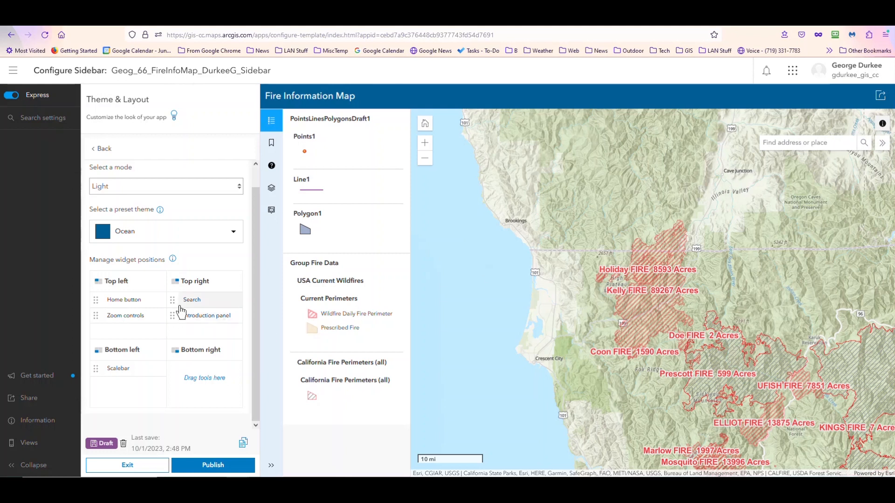
- Move the Introduction panel widget from the Top right group to the end of the Top left group
left_click(181, 321)
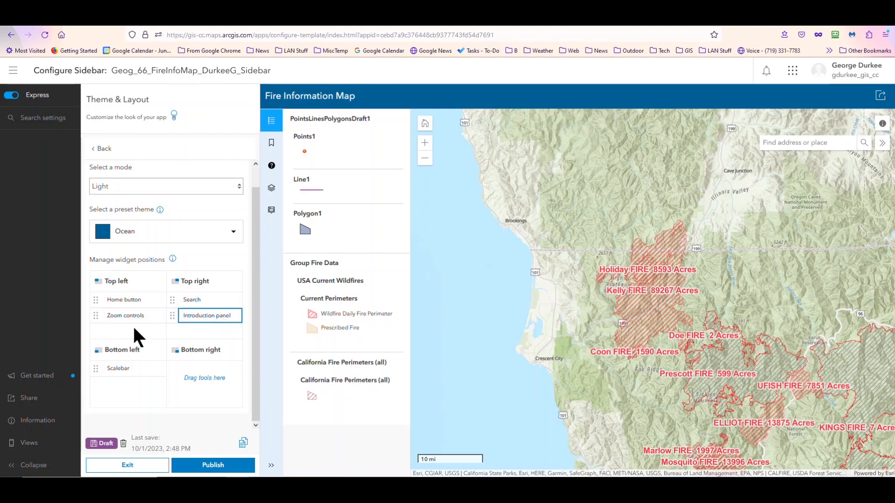
left_click_drag(171, 317, 100, 331)
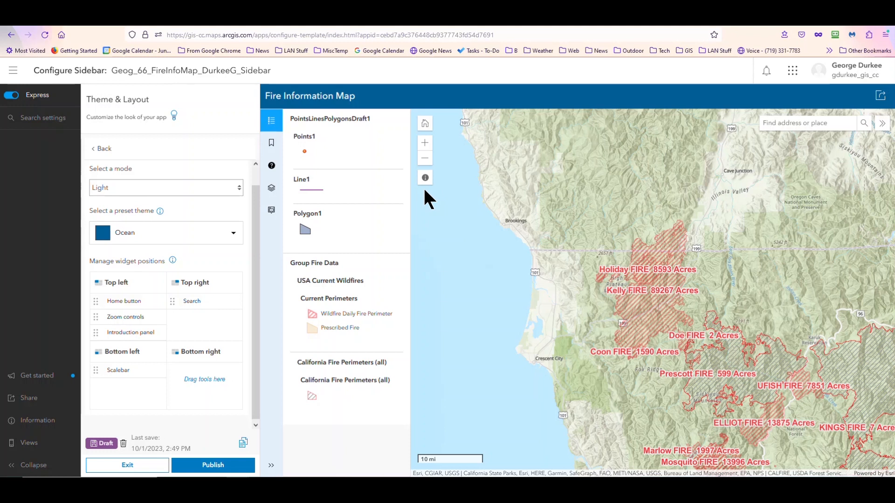
scroll(206, 228, "up", 1)
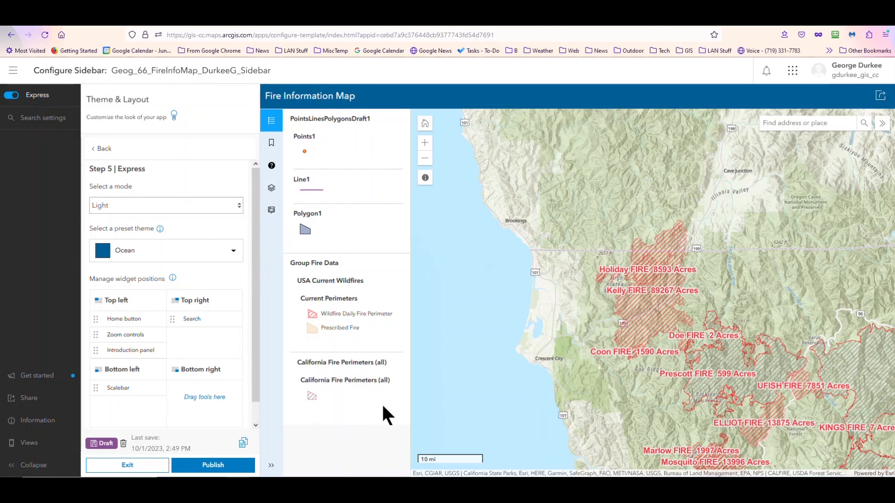
- Test the preview's layer list by hiding and showing Group Fire Data and displaying Current Weather and Wind Station Data
left_click(271, 191)
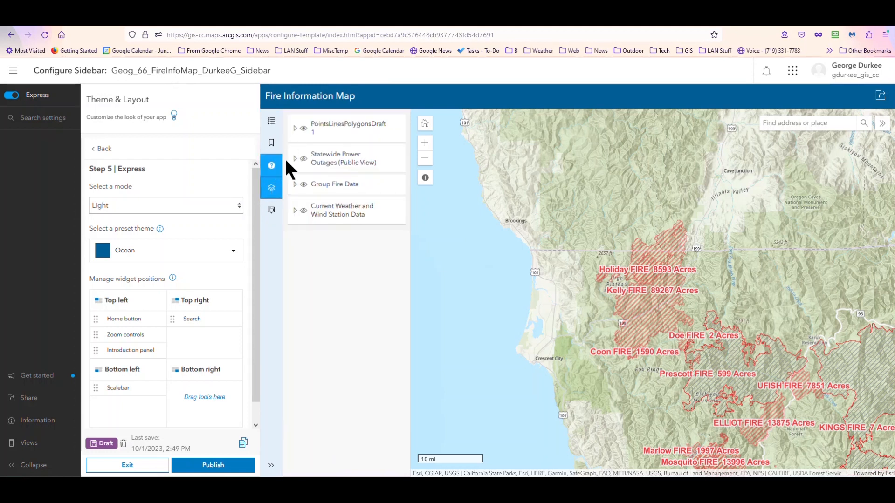
left_click(303, 185)
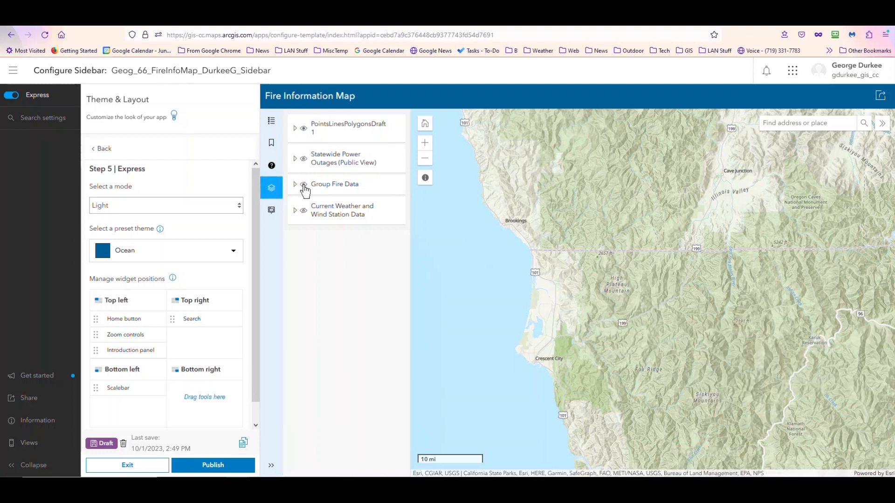
left_click(303, 185)
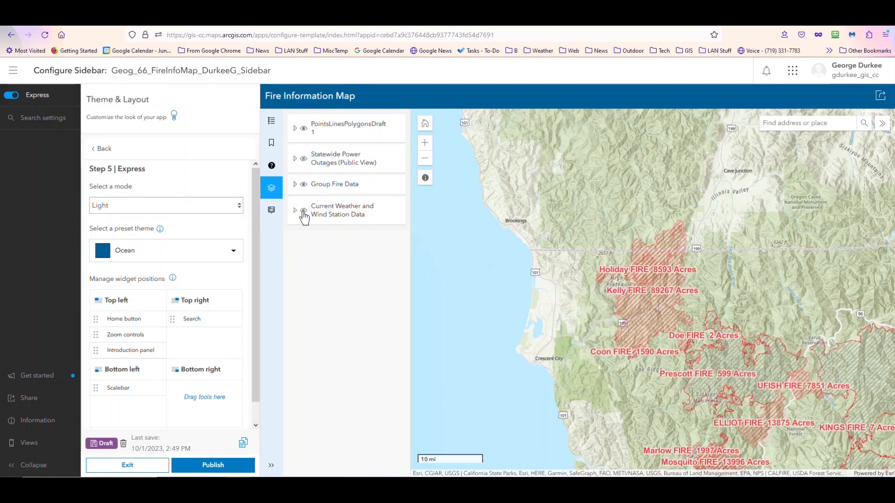
left_click(303, 212)
- Examine the sharing options available in the header of the app preview
left_click(879, 96)
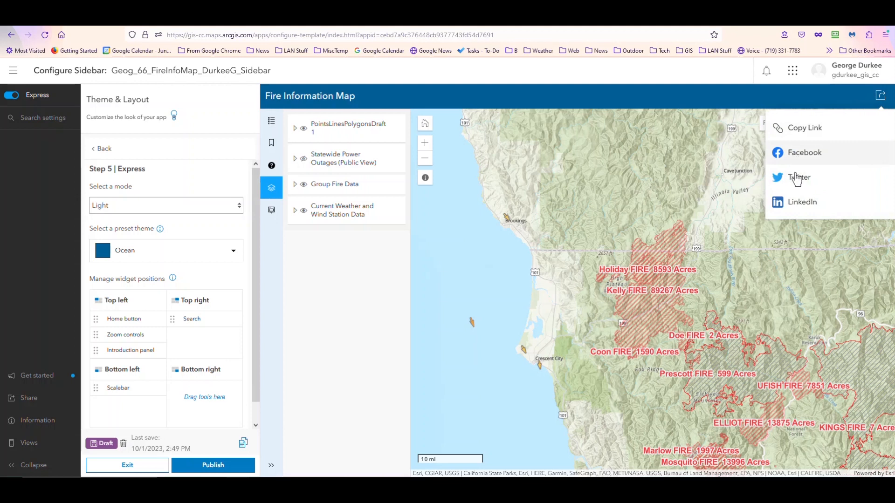
- Dismiss the preview's sharing options and publish the Sidebar app, confirming the publication
left_click(774, 101)
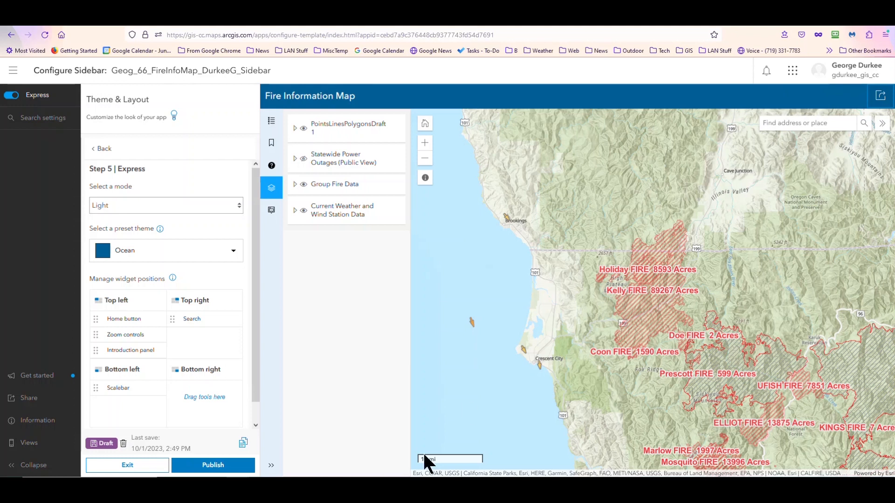
left_click(212, 465)
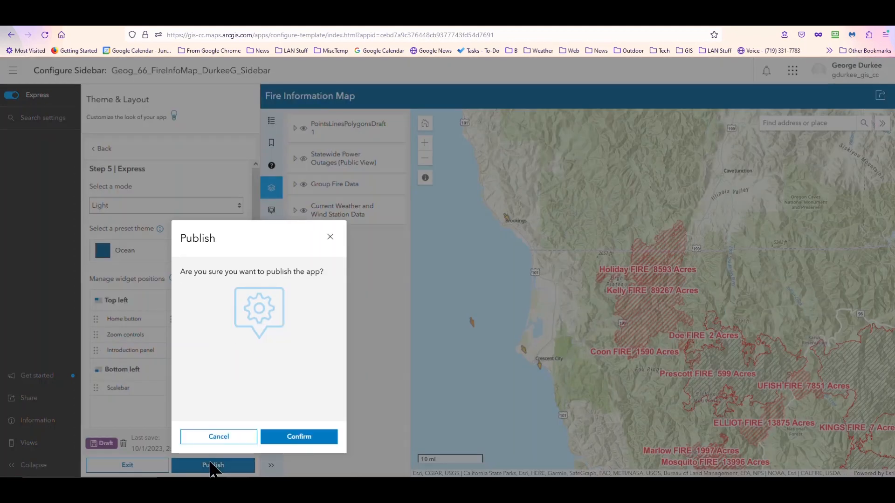
left_click(299, 435)
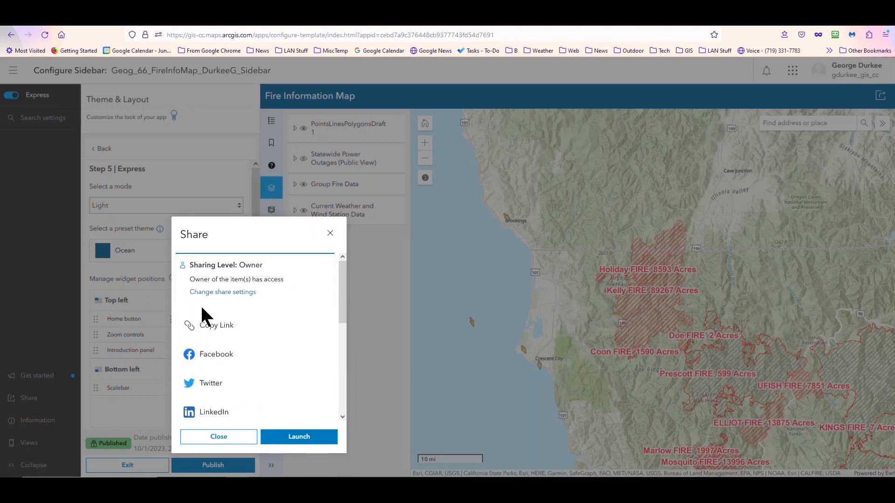
- Review the published app's link, social media and embed sharing options, and launch the app
scroll(230, 343, "down", 2)
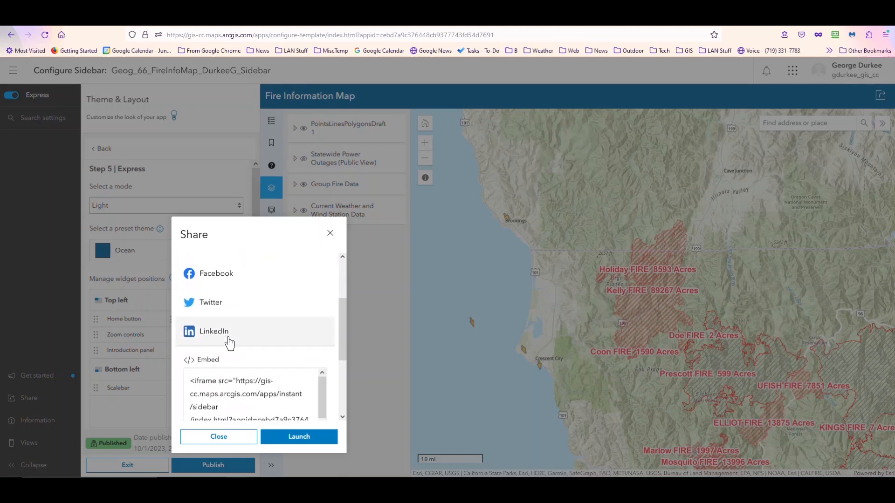
scroll(230, 343, "down", 2)
scroll(227, 334, "up", 5)
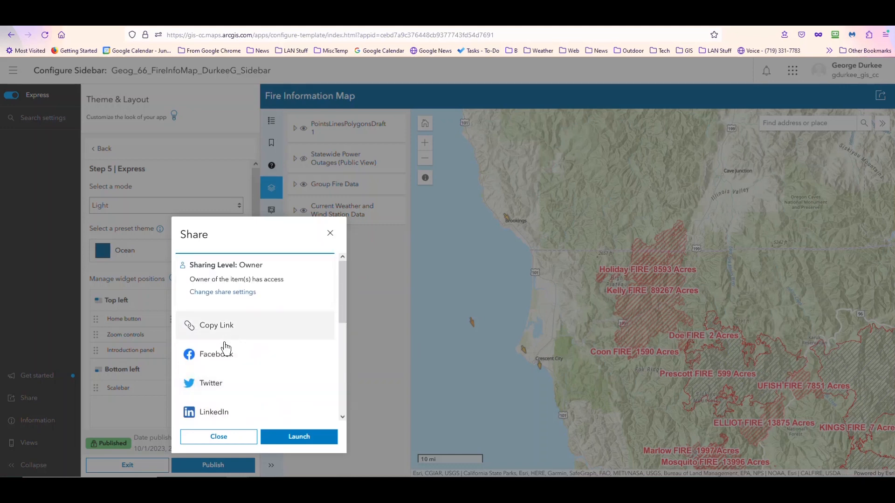
scroll(256, 343, "down", 2)
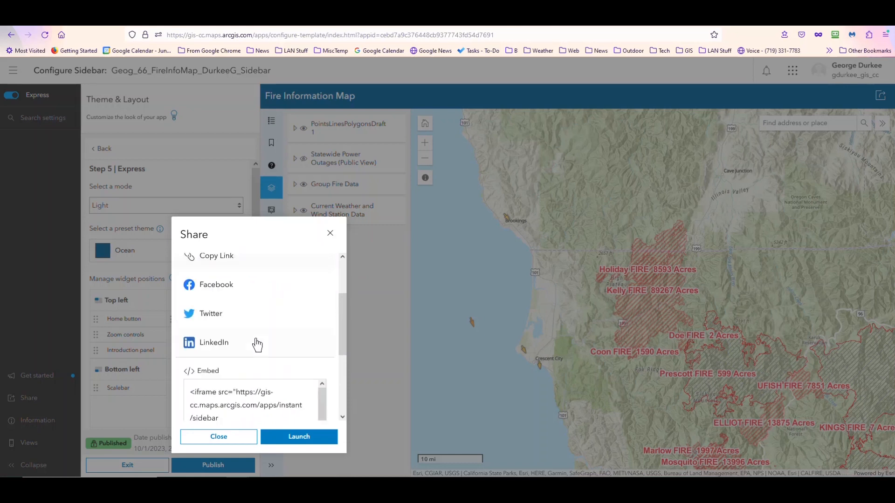
scroll(255, 345, "down", 3)
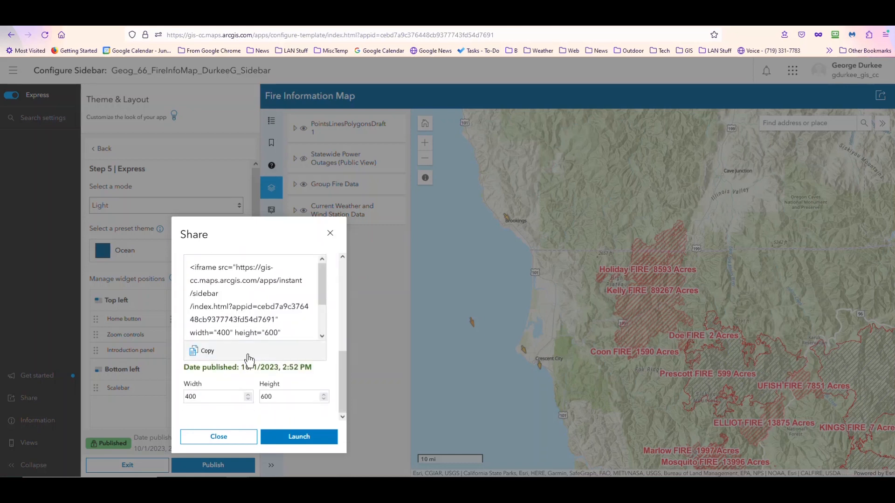
left_click(293, 438)
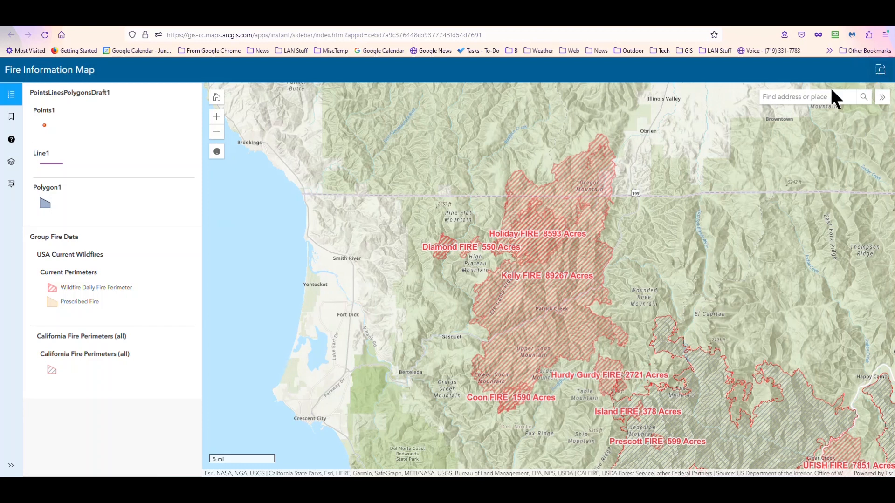
- Test the address search box in the launched app by collapsing it, expanding it and collapsing it again
left_click(883, 98)
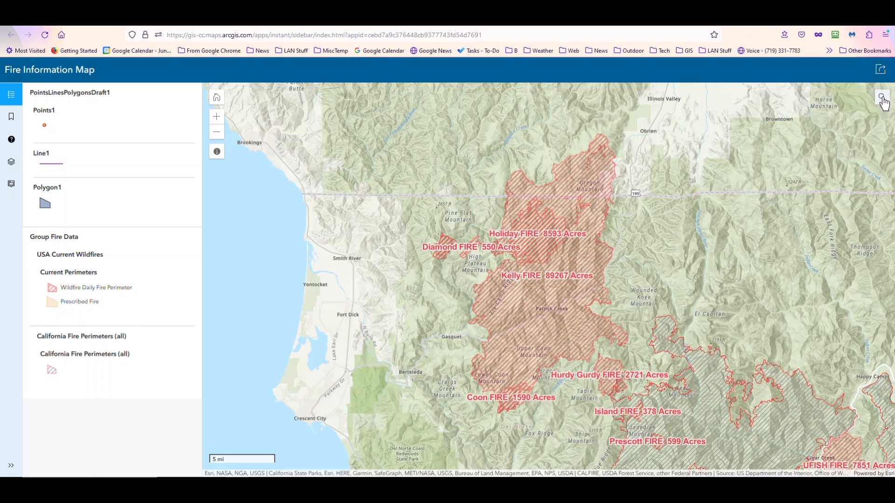
left_click(882, 98)
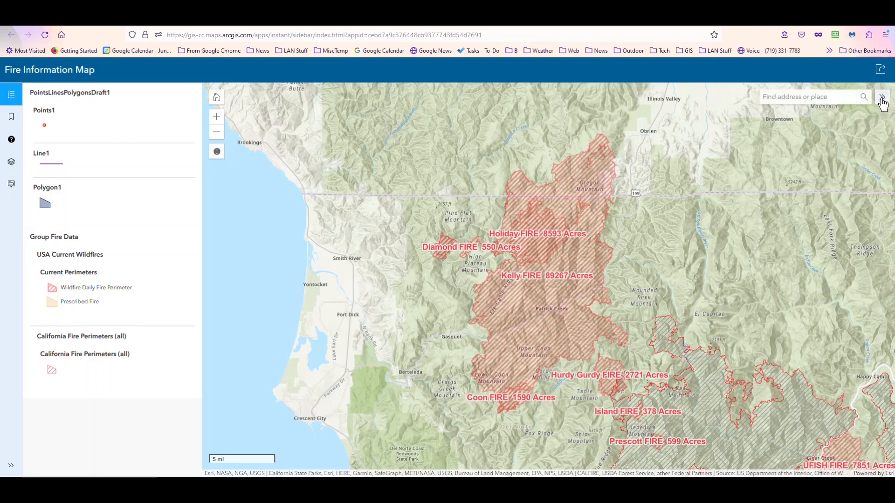
left_click(883, 102)
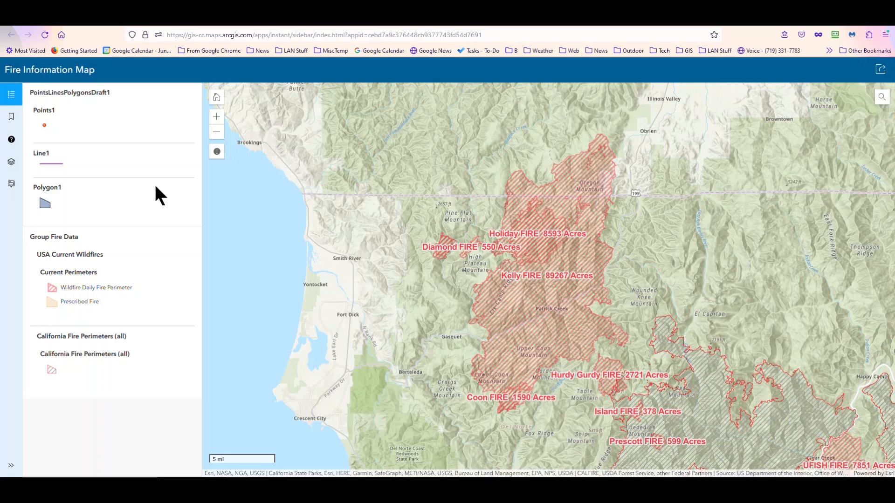
- Check the launched app's layer list, details page and bookmarks, and return to the legend
left_click(11, 162)
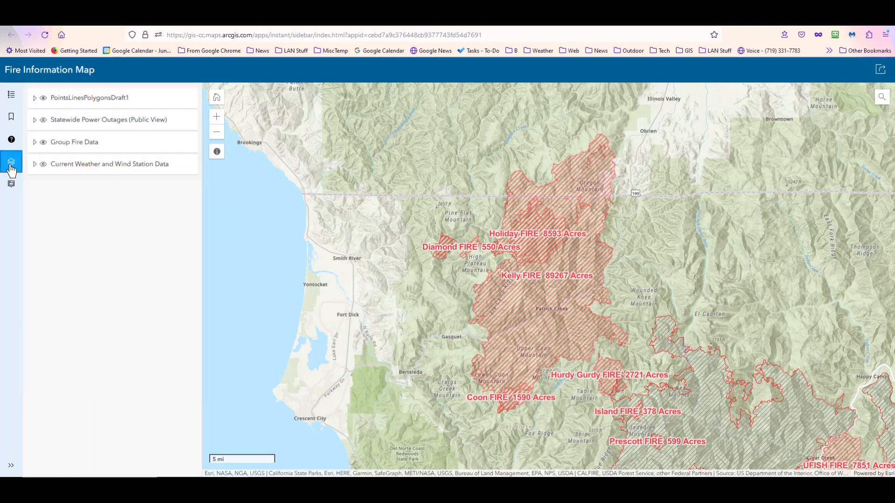
left_click(10, 142)
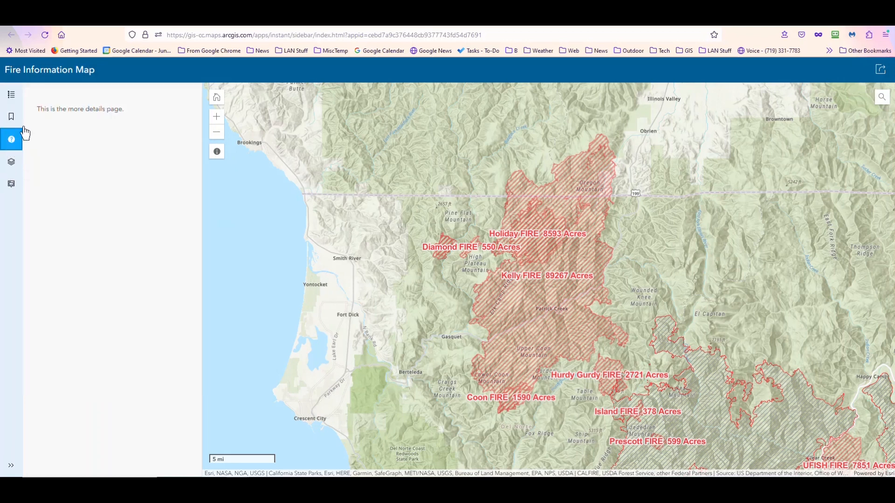
left_click(12, 117)
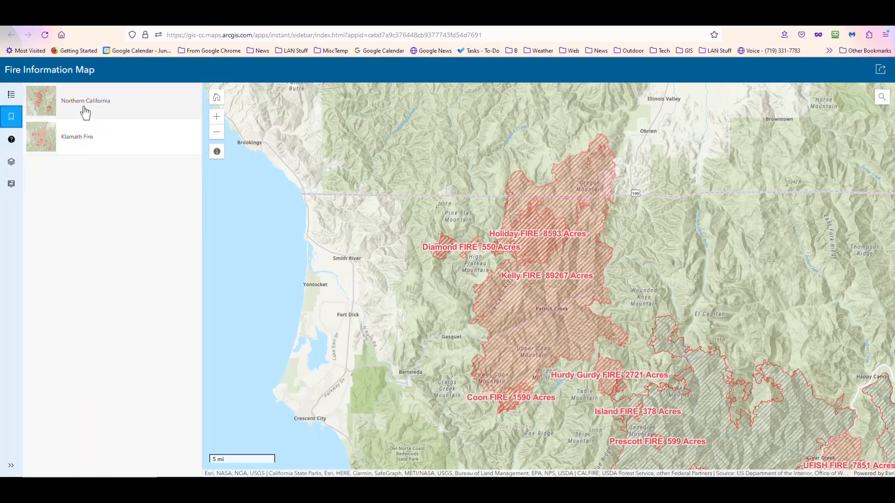
left_click(10, 99)
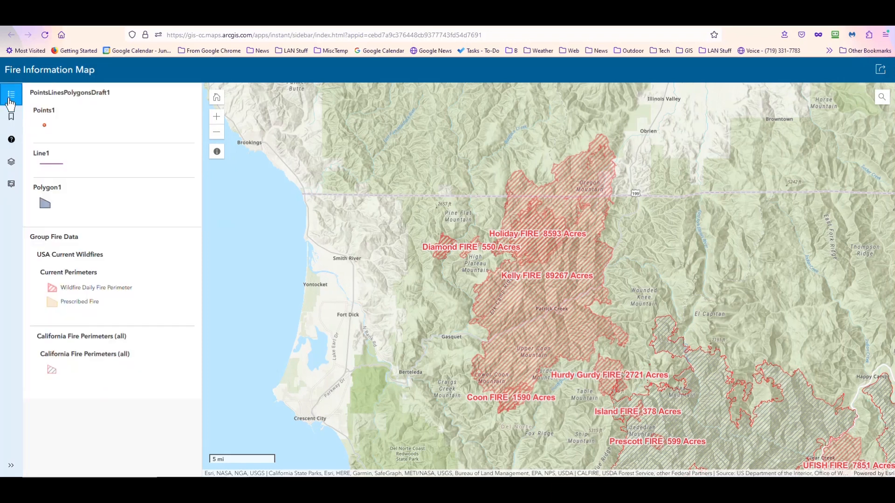